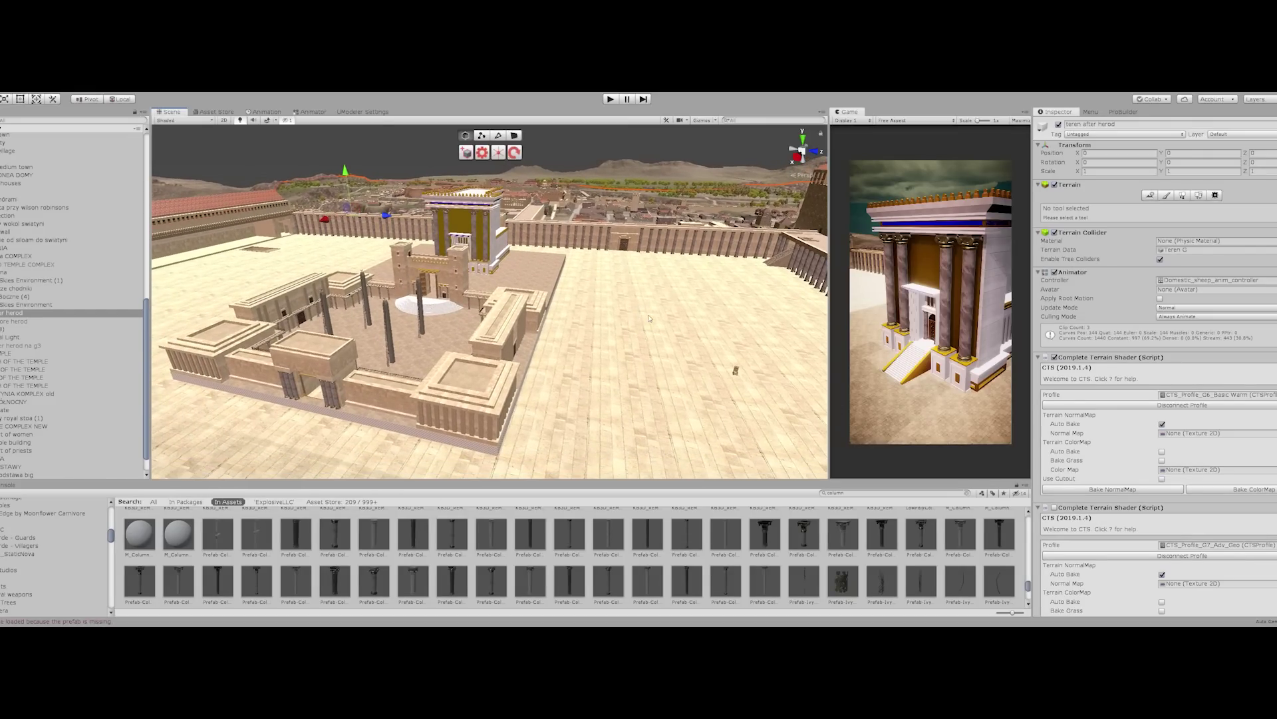
# Step: Widen the Game view beside the Scene view while the temple courtyard is shown
pyautogui.moveTo(650, 318); pyautogui.dragTo(628, 312, button='right')
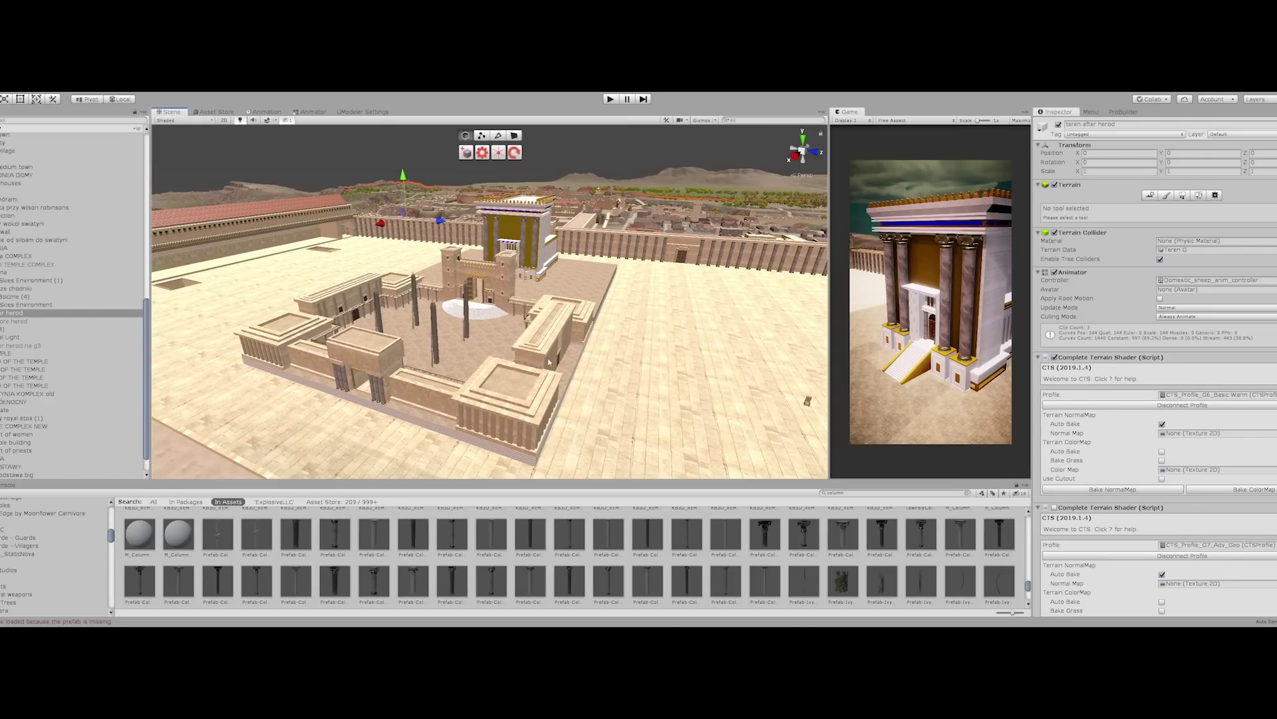
pyautogui.moveTo(595, 372); pyautogui.dragTo(664, 383, button='middle')
pyautogui.moveTo(479, 362); pyautogui.dragTo(591, 356, button='right')
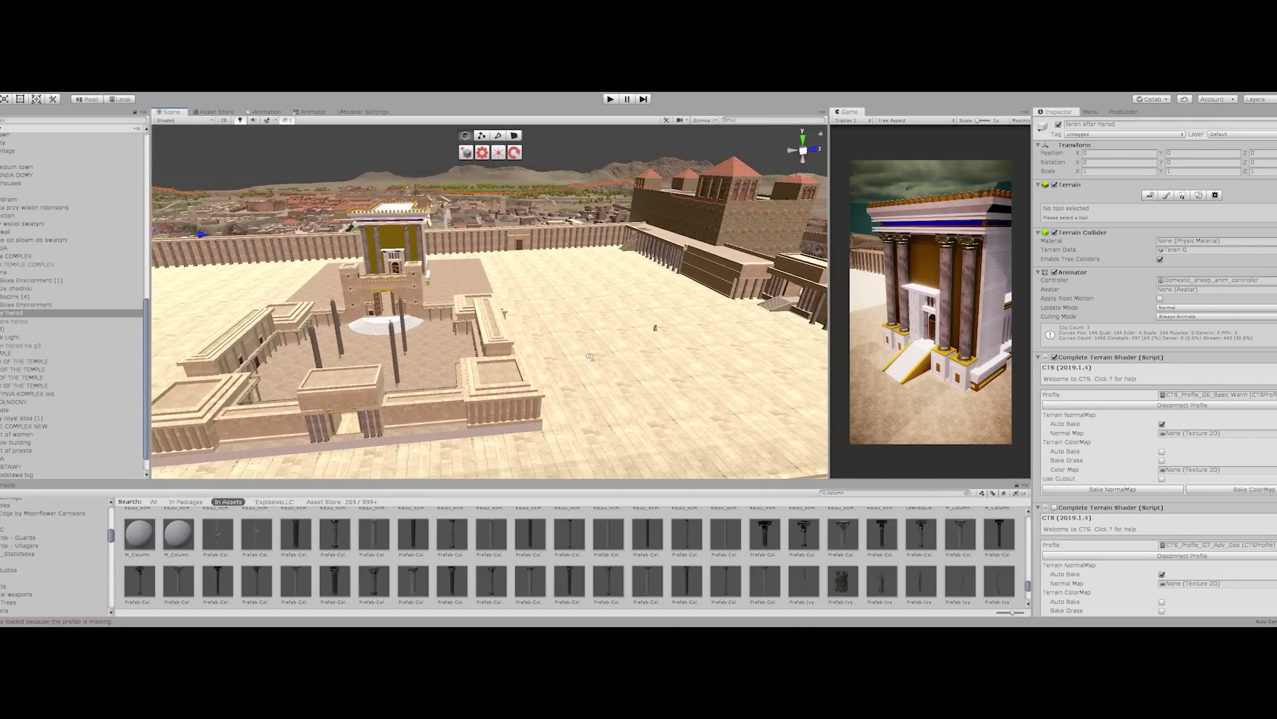
pyautogui.moveTo(506, 353); pyautogui.dragTo(564, 349, button='middle')
pyautogui.keyDown('alt'); pyautogui.moveTo(563, 350); pyautogui.dragTo(630, 334); pyautogui.keyUp('alt')
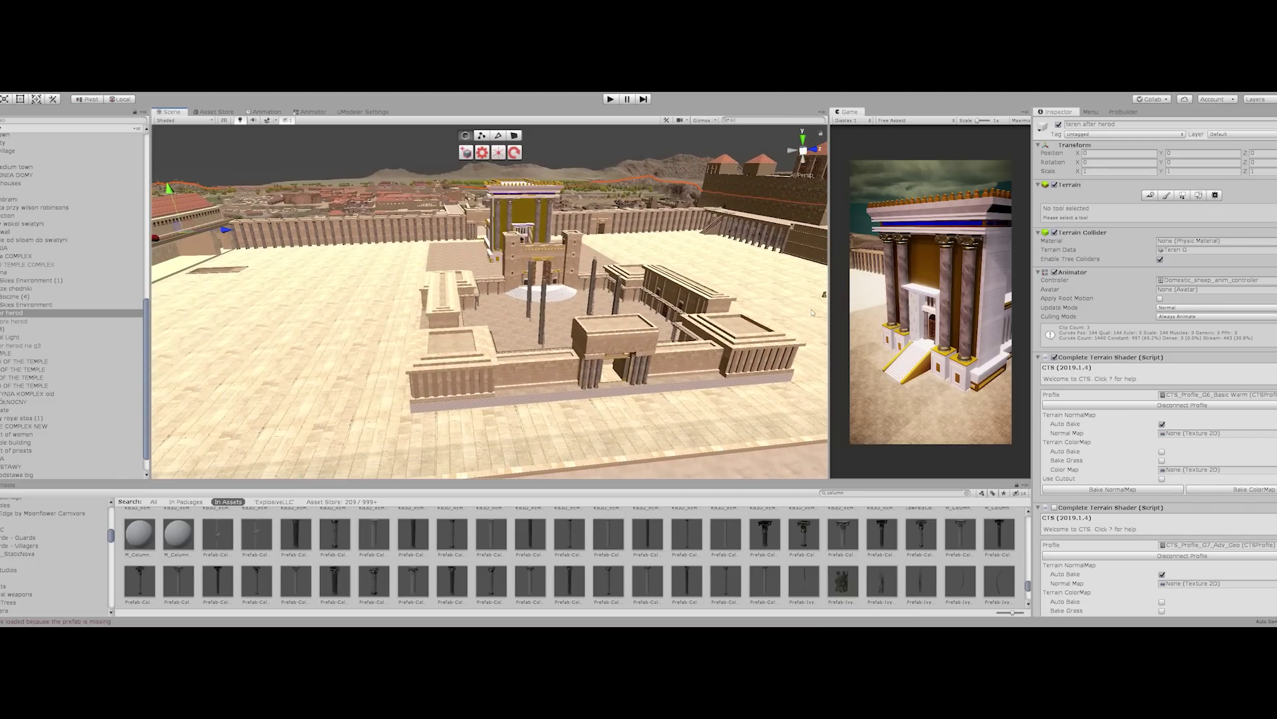
pyautogui.moveTo(831, 299); pyautogui.dragTo(773, 304)
# Step: Examine the temple from above, its columned facade and entrance stairs up close, and the whole walled complex
pyautogui.moveTo(494, 217); pyautogui.dragTo(531, 281, button='middle')
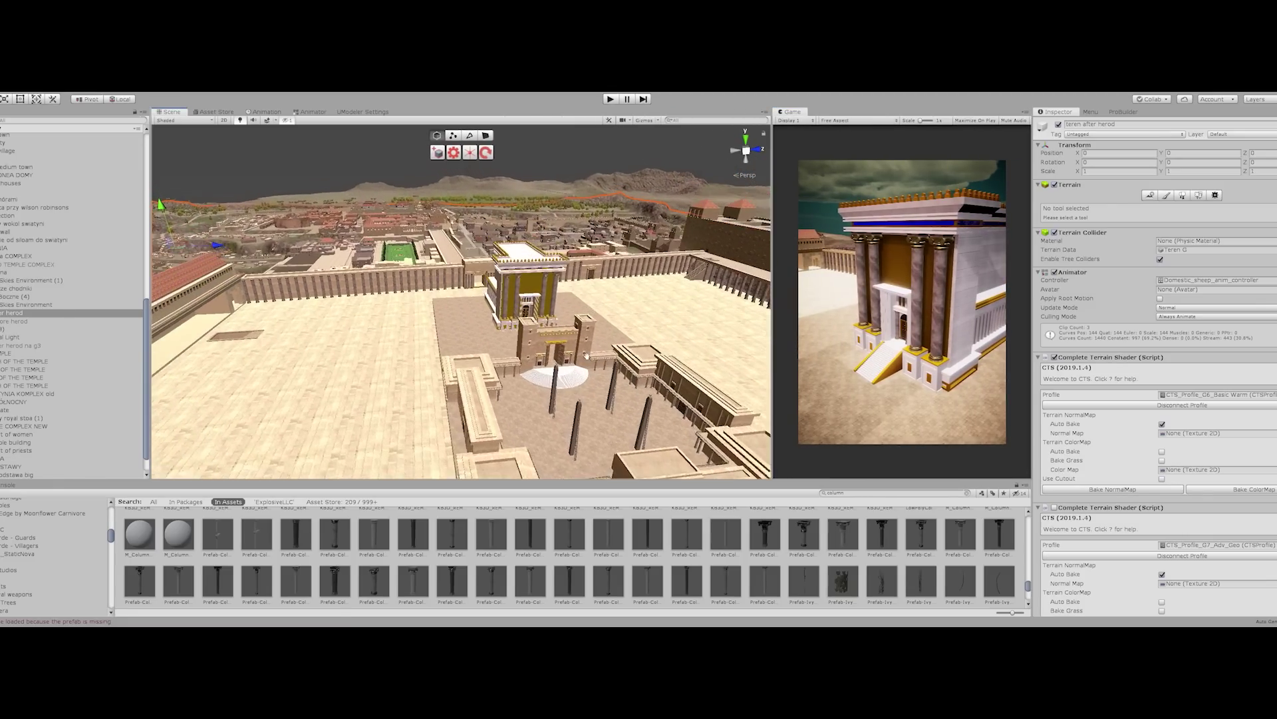
pyautogui.moveTo(531, 280); pyautogui.dragTo(536, 280, button='right')
pyautogui.keyDown('alt'); pyautogui.moveTo(537, 280); pyautogui.dragTo(503, 264); pyautogui.keyUp('alt')
pyautogui.moveTo(504, 265); pyautogui.dragTo(345, 293, button='middle')
pyautogui.scroll(5, 466, 280)
pyautogui.moveTo(489, 266); pyautogui.dragTo(461, 295, button='middle')
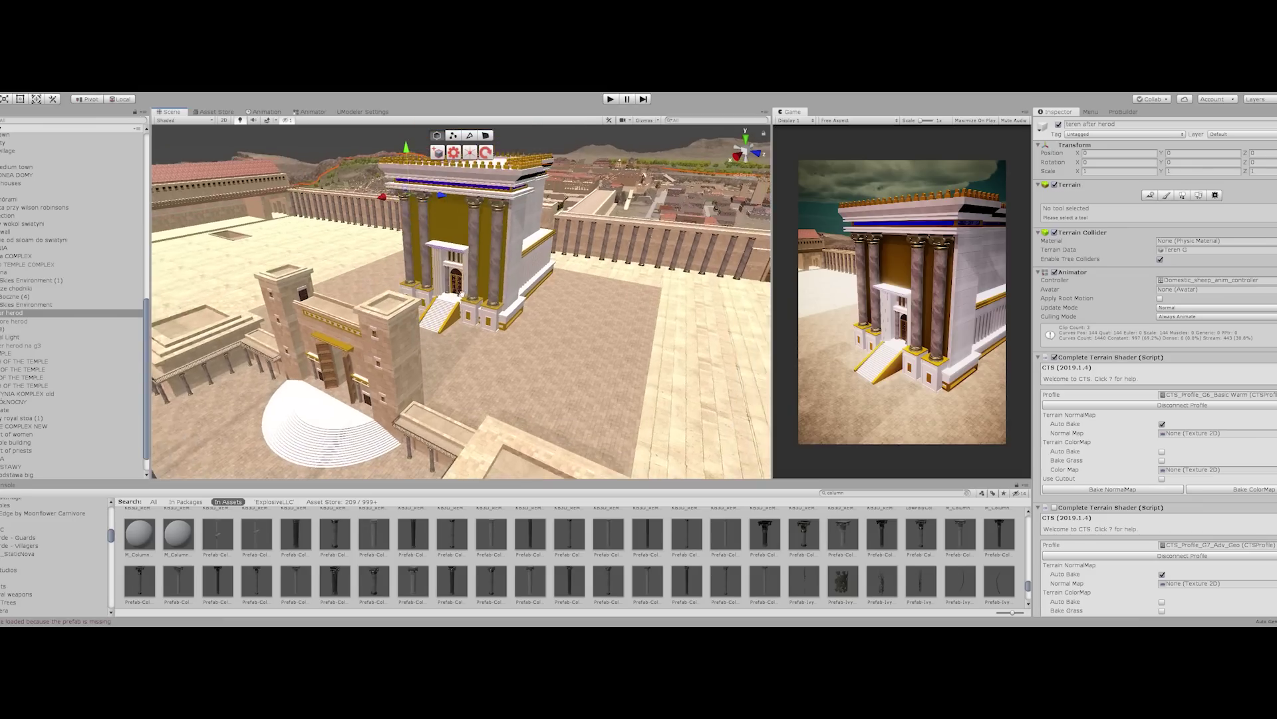
pyautogui.scroll(3, 460, 295)
pyautogui.moveTo(460, 295); pyautogui.dragTo(577, 270, button='right')
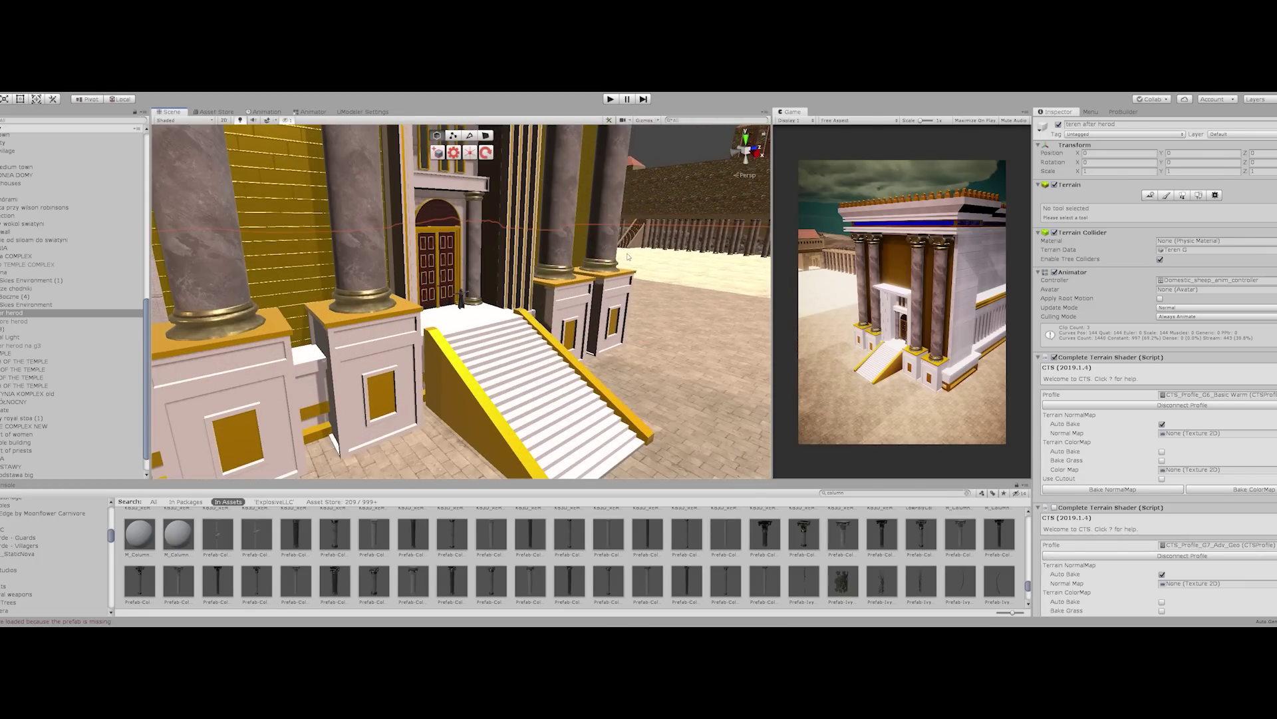
pyautogui.moveTo(630, 246); pyautogui.dragTo(504, 293, button='right')
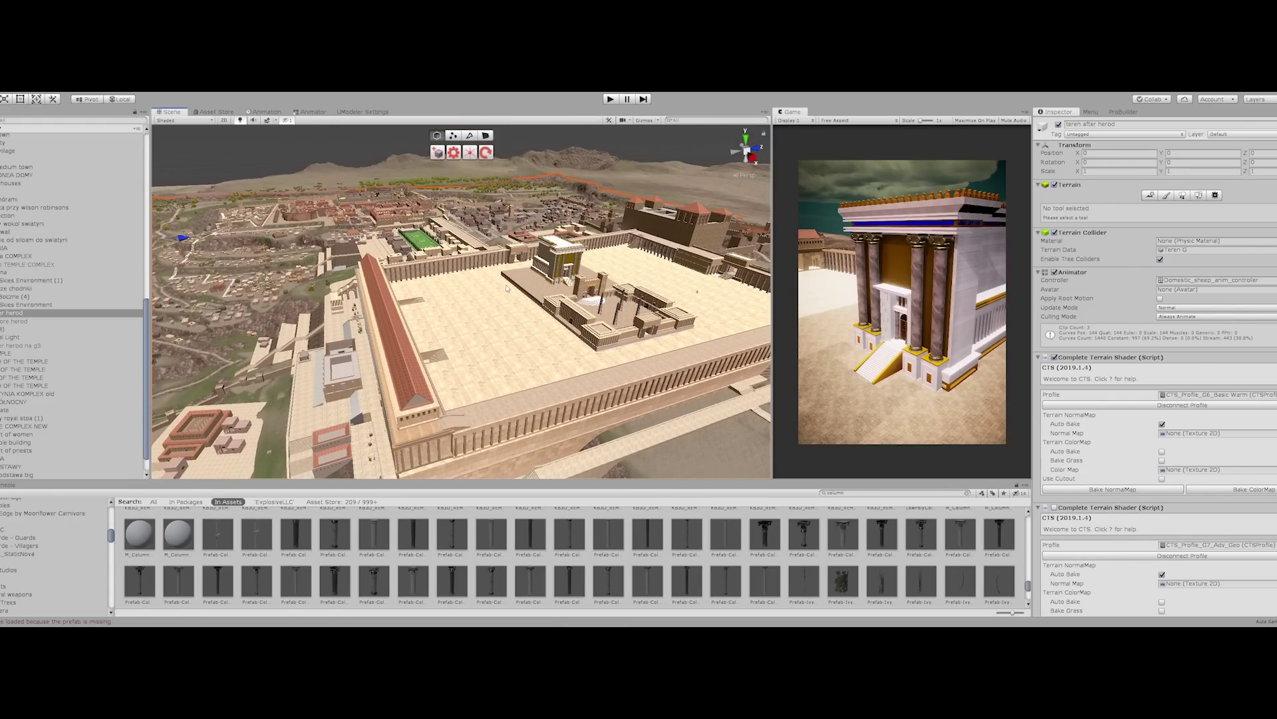
pyautogui.moveTo(506, 281); pyautogui.dragTo(516, 253, button='right')
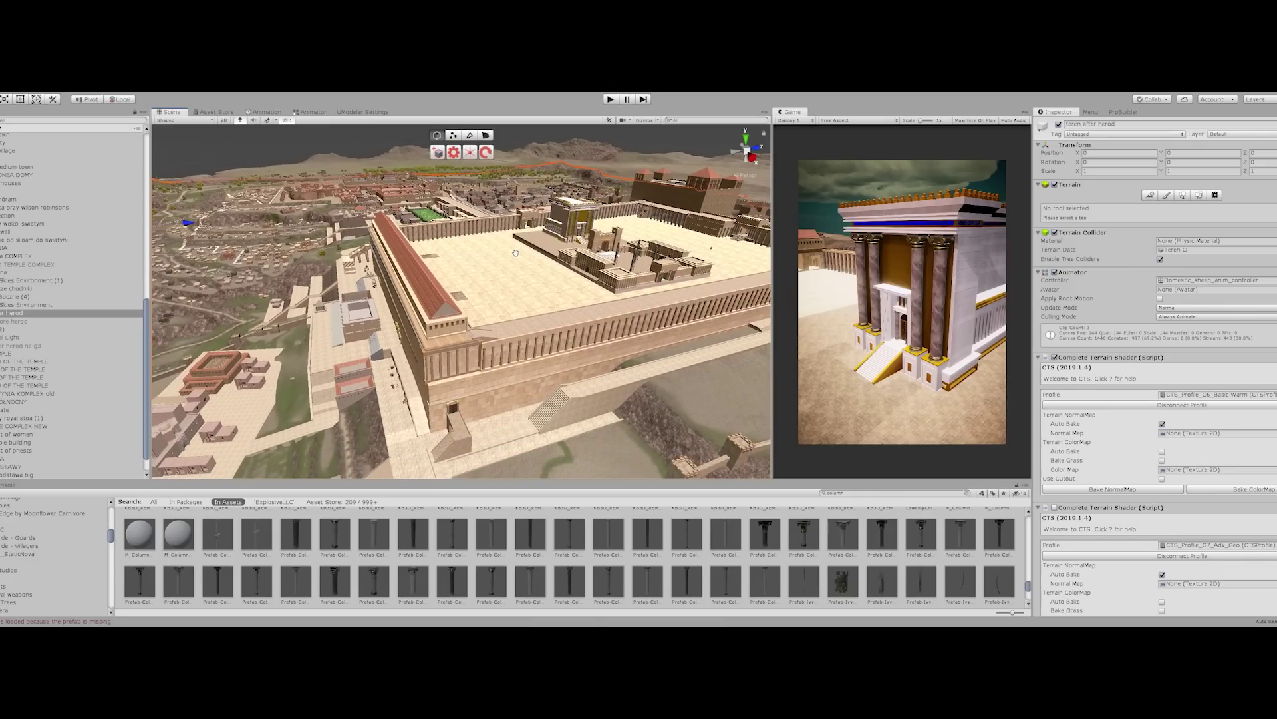
# Step: Try raising the large platform under the temple courtyard, and undo the move
pyautogui.click(512, 275)
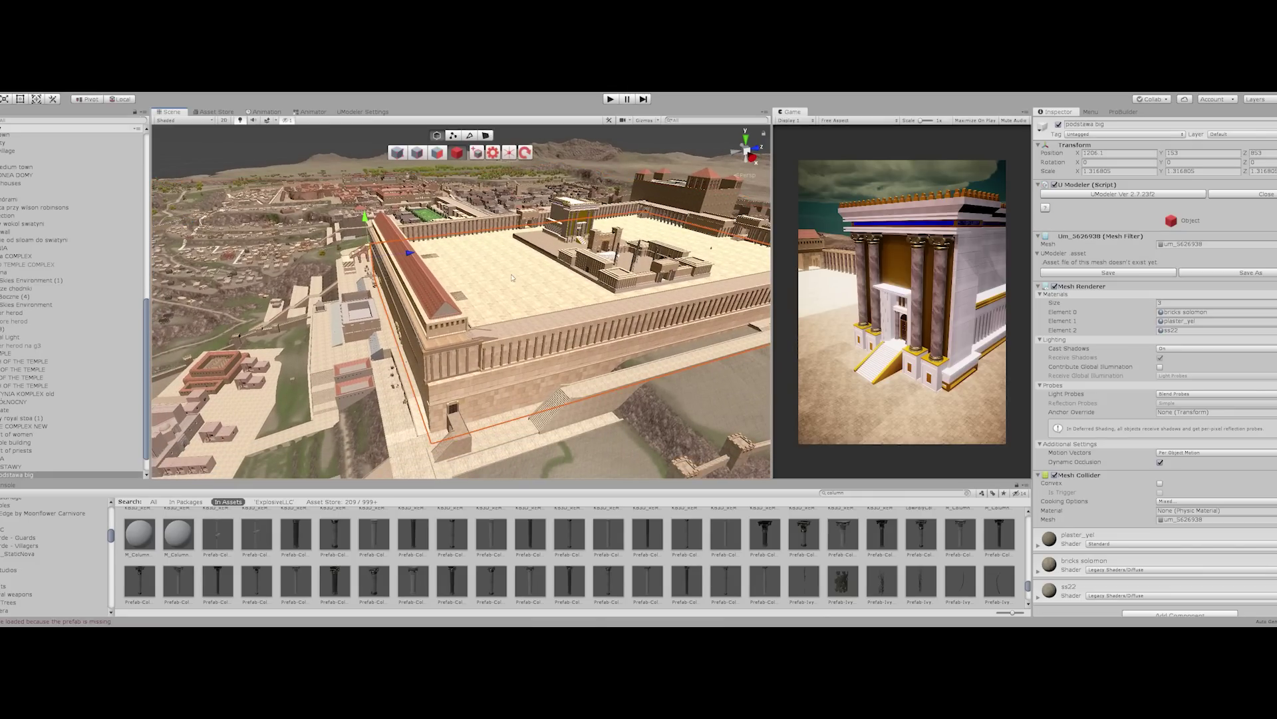
pyautogui.moveTo(366, 216); pyautogui.dragTo(374, 163)
pyautogui.moveTo(502, 257)
pyautogui.mouseDown(button='right')
pyautogui.moveTo(348, 273)
pyautogui.moveTo(446, 307)
pyautogui.moveTo(495, 264)
pyautogui.mouseUp(button='right')
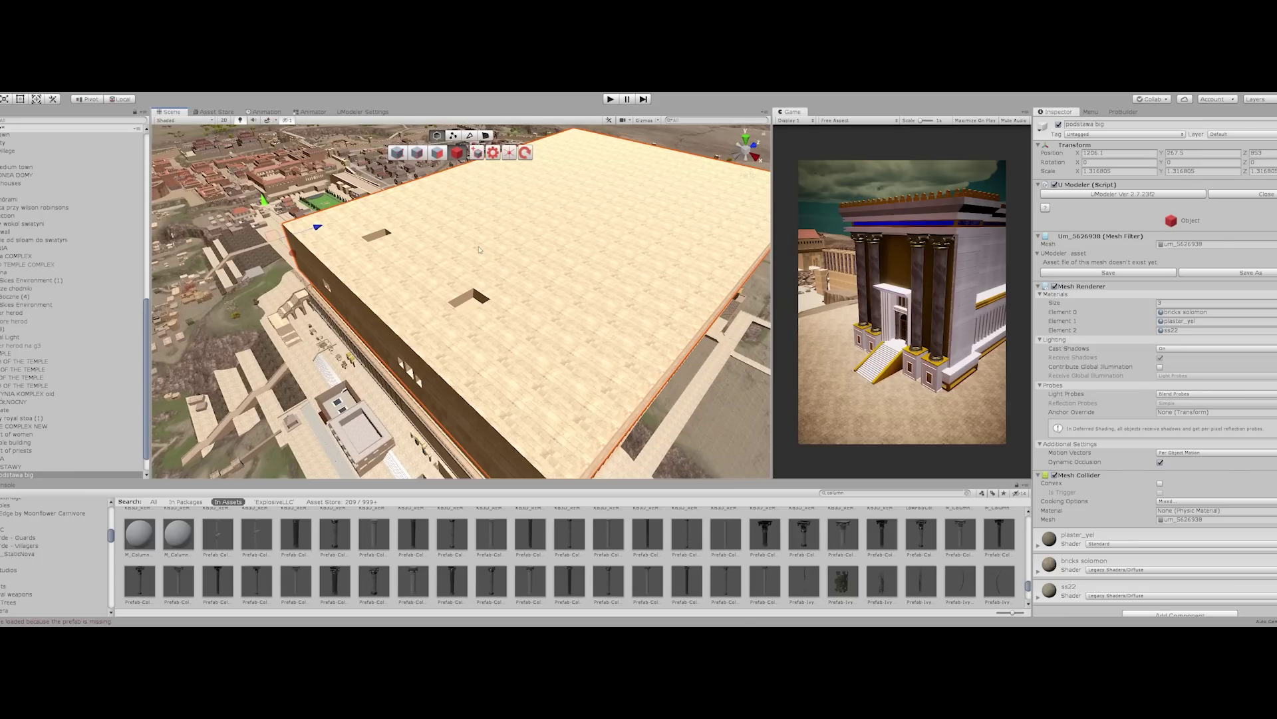
pyautogui.hotkey('ctrl', 'z')
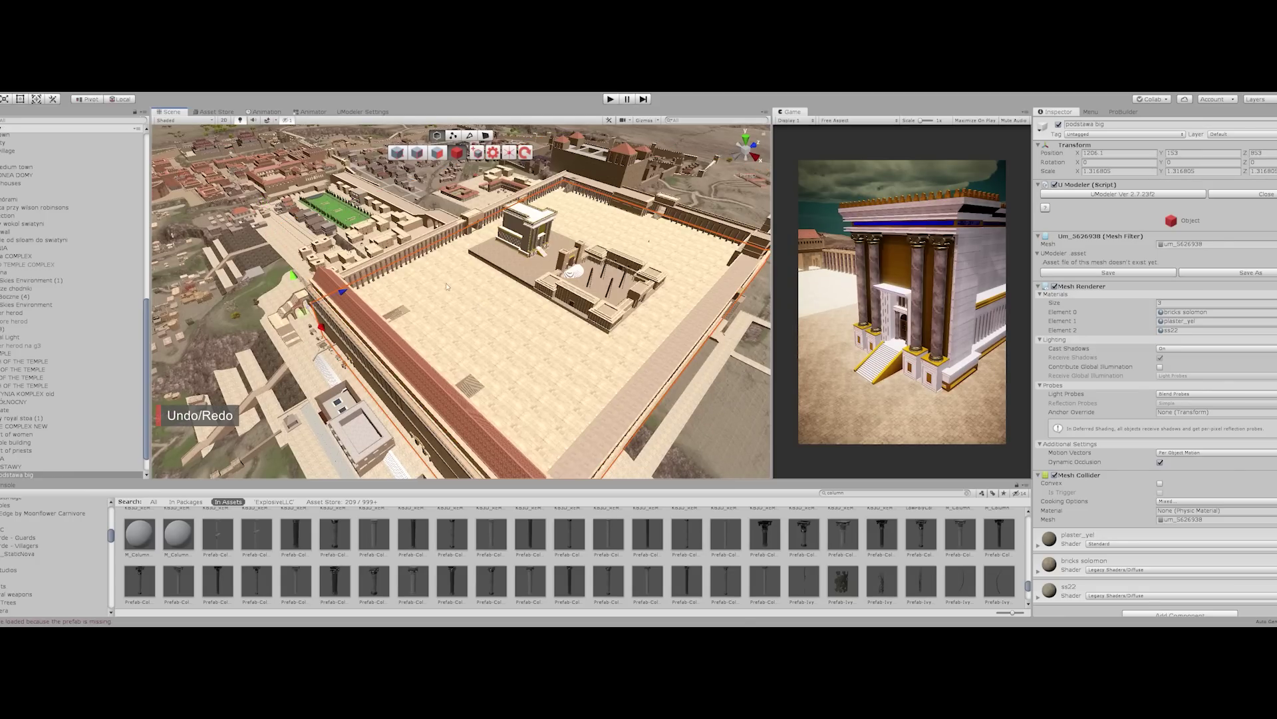
# Step: Examine the courtyard platform from several sides, including the inner court, the temple gate and the red-roofed portico
pyautogui.moveTo(446, 286); pyautogui.dragTo(415, 254, button='right')
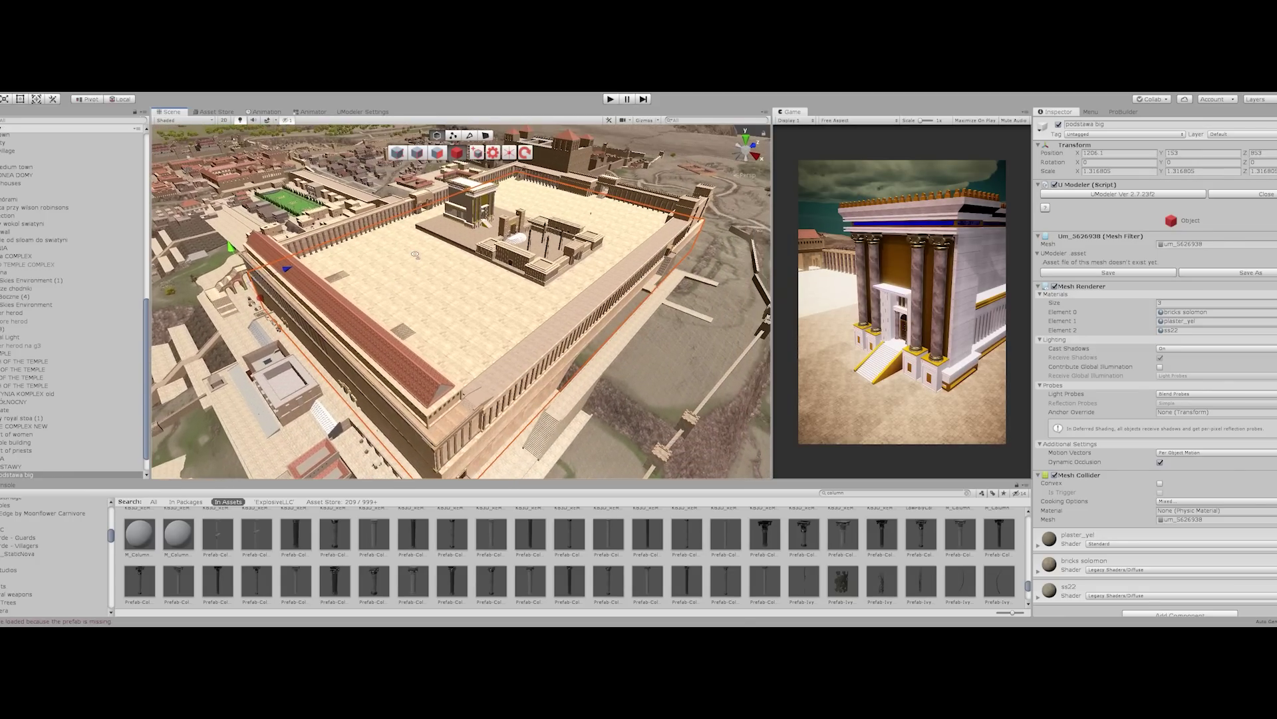
pyautogui.moveTo(456, 307); pyautogui.dragTo(494, 265, button='middle')
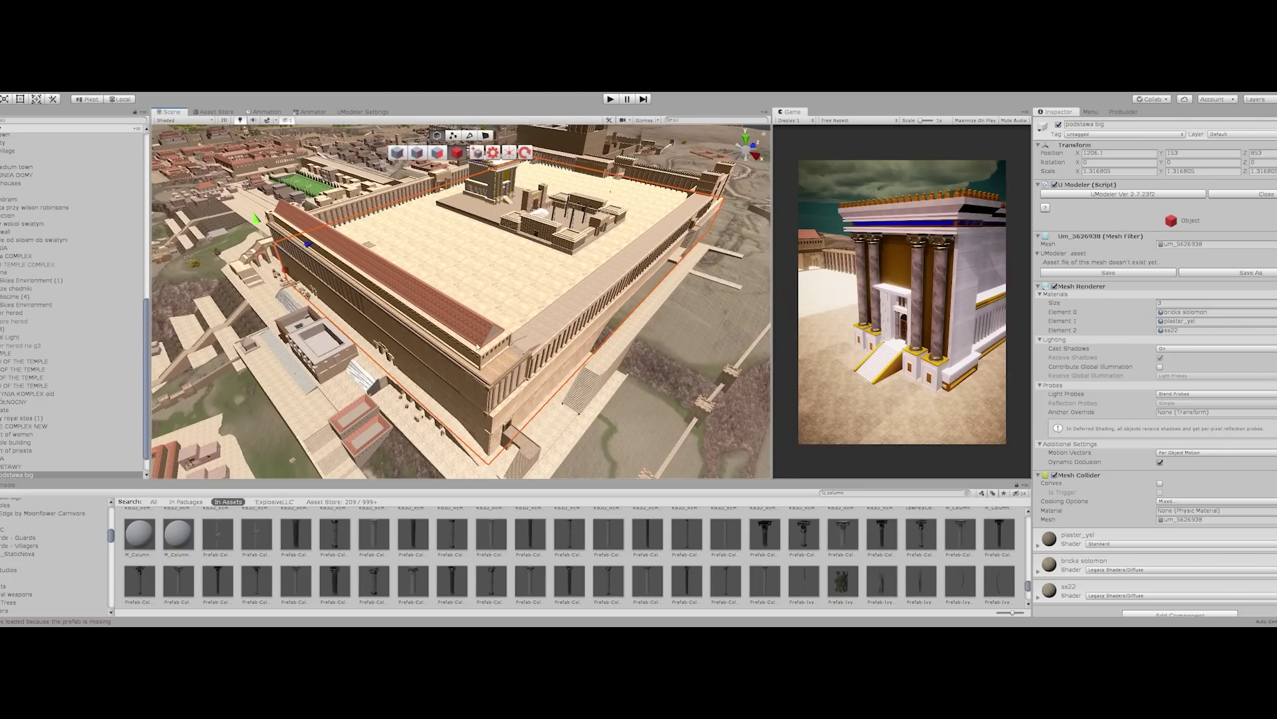
pyautogui.moveTo(513, 279); pyautogui.dragTo(368, 255, button='right')
pyautogui.moveTo(663, 313); pyautogui.dragTo(541, 312, button='right')
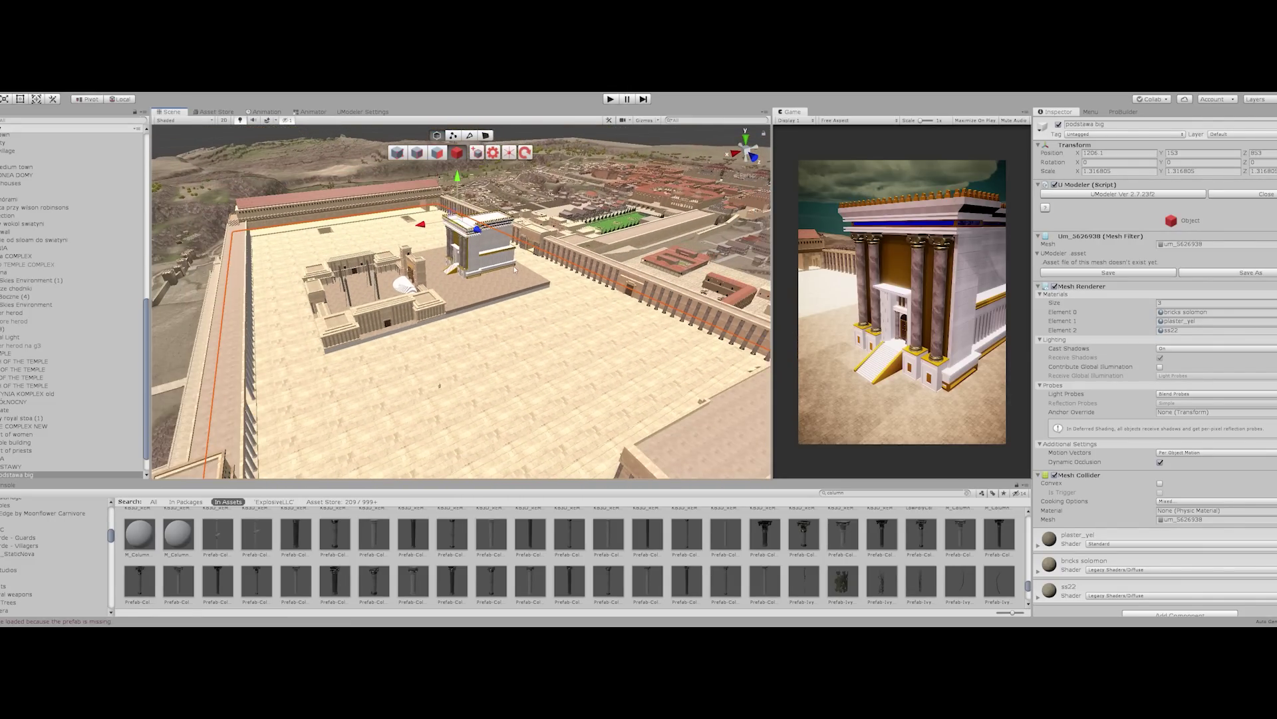
pyautogui.moveTo(515, 269); pyautogui.dragTo(532, 284, button='right')
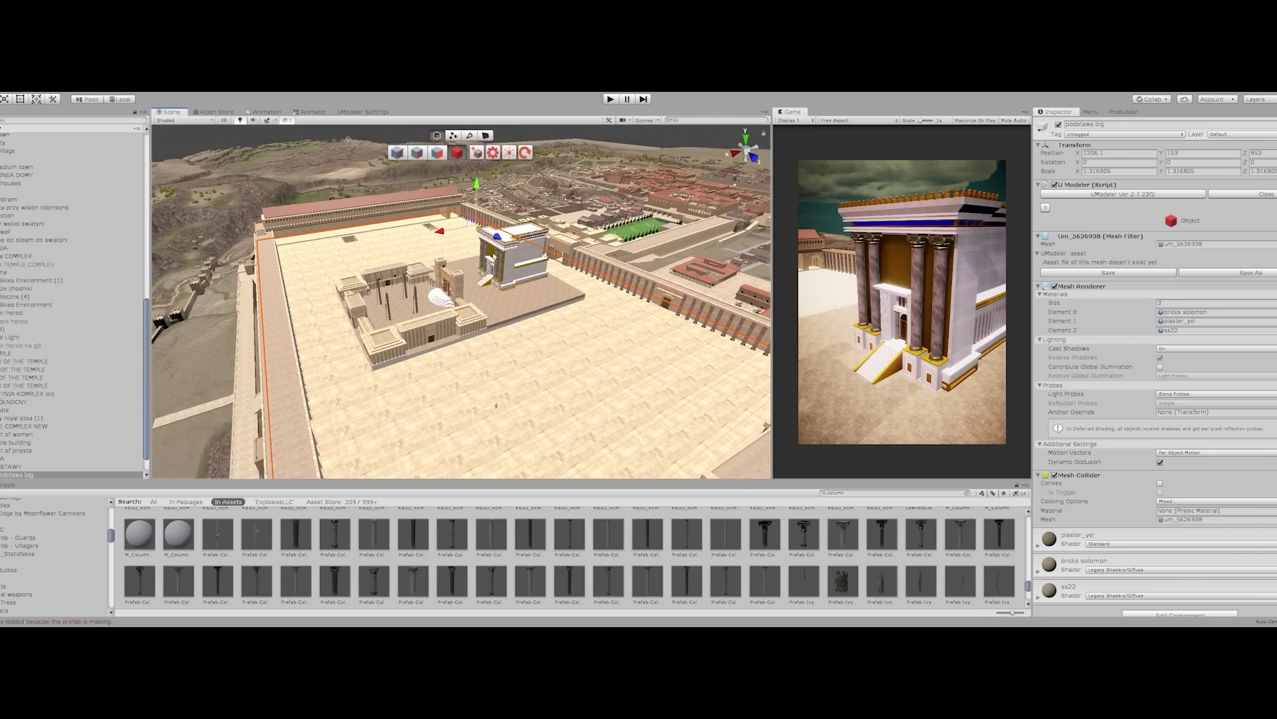
pyautogui.moveTo(549, 289); pyautogui.dragTo(522, 276, button='right')
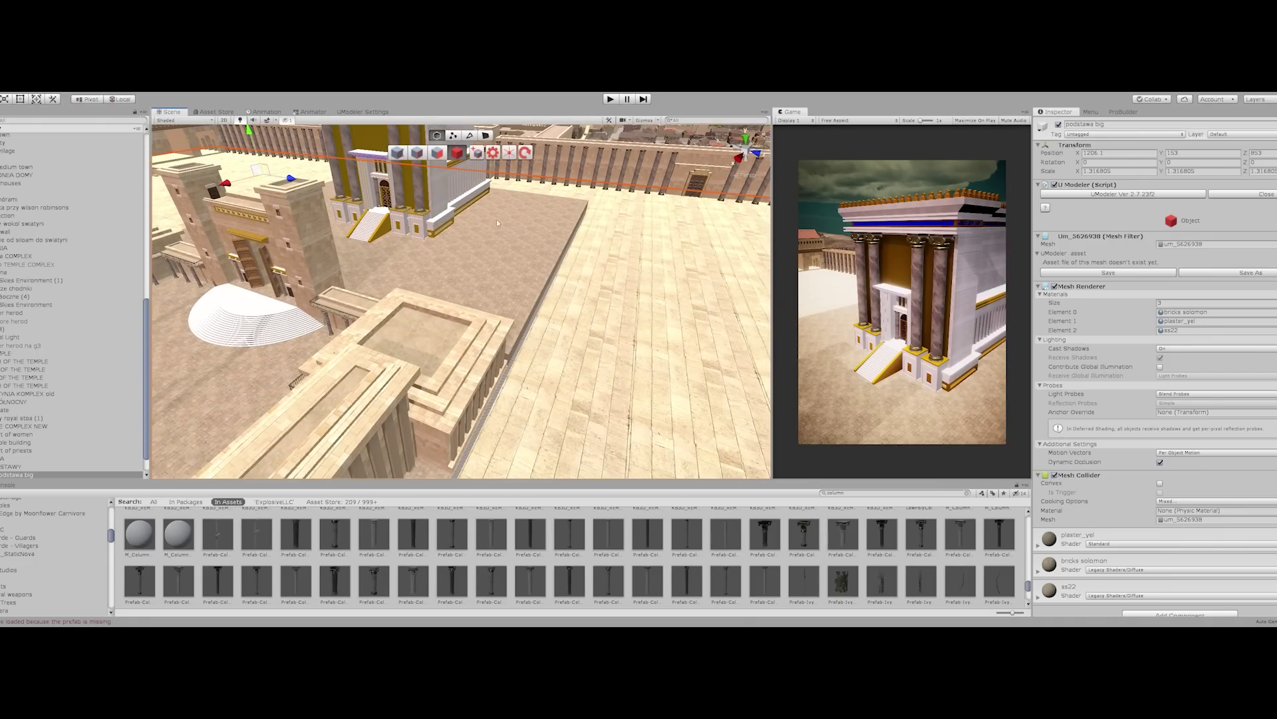
pyautogui.moveTo(497, 223); pyautogui.dragTo(498, 293, button='right')
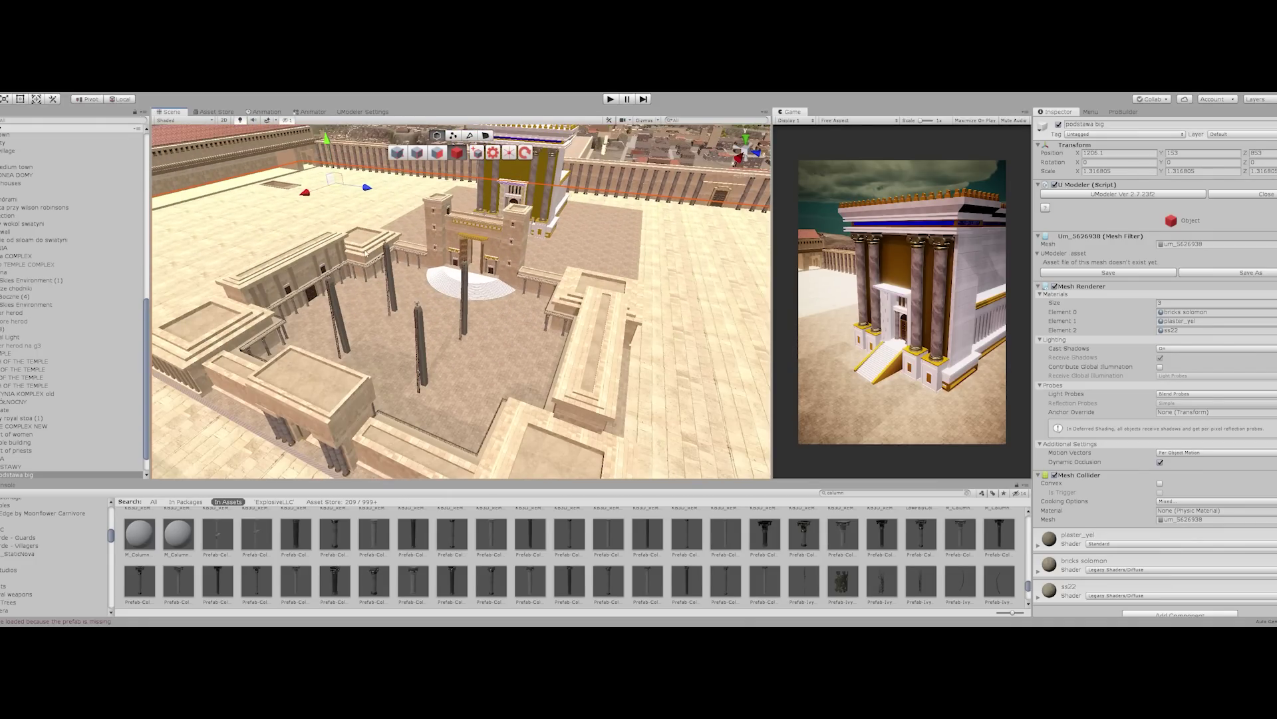
pyautogui.scroll(-10, 543, 299)
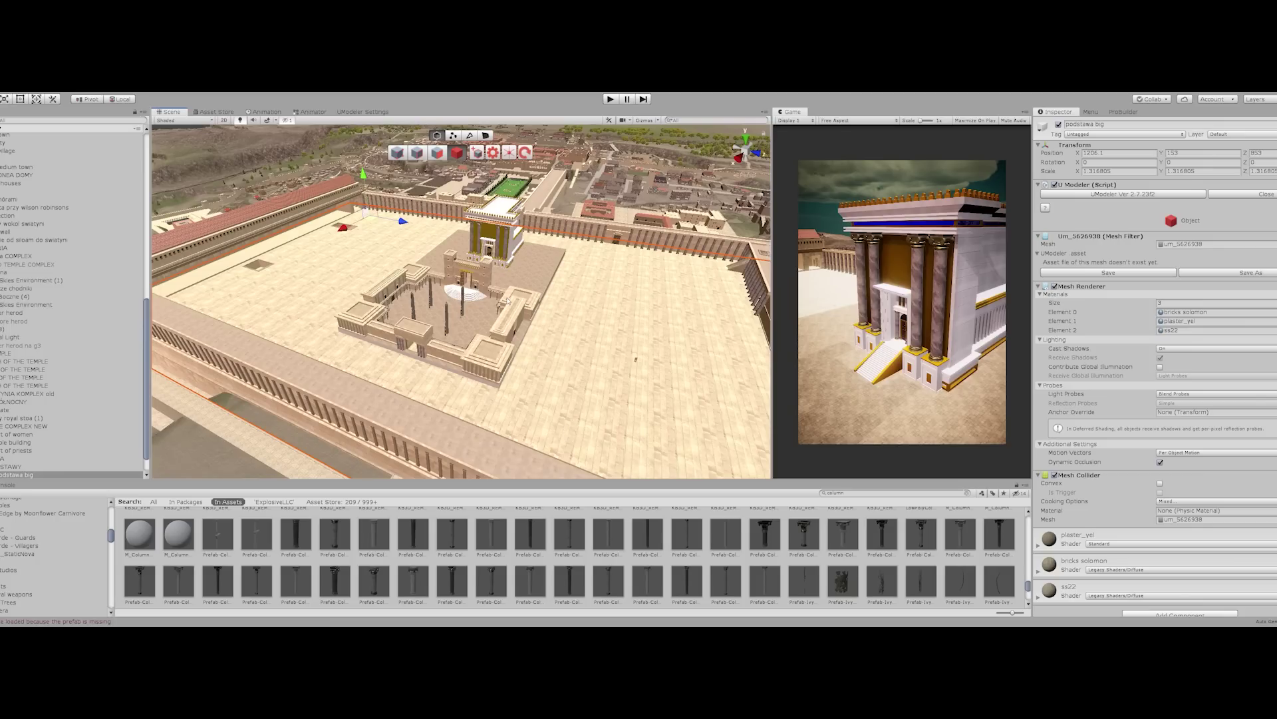
pyautogui.moveTo(542, 299); pyautogui.dragTo(504, 302, button='middle')
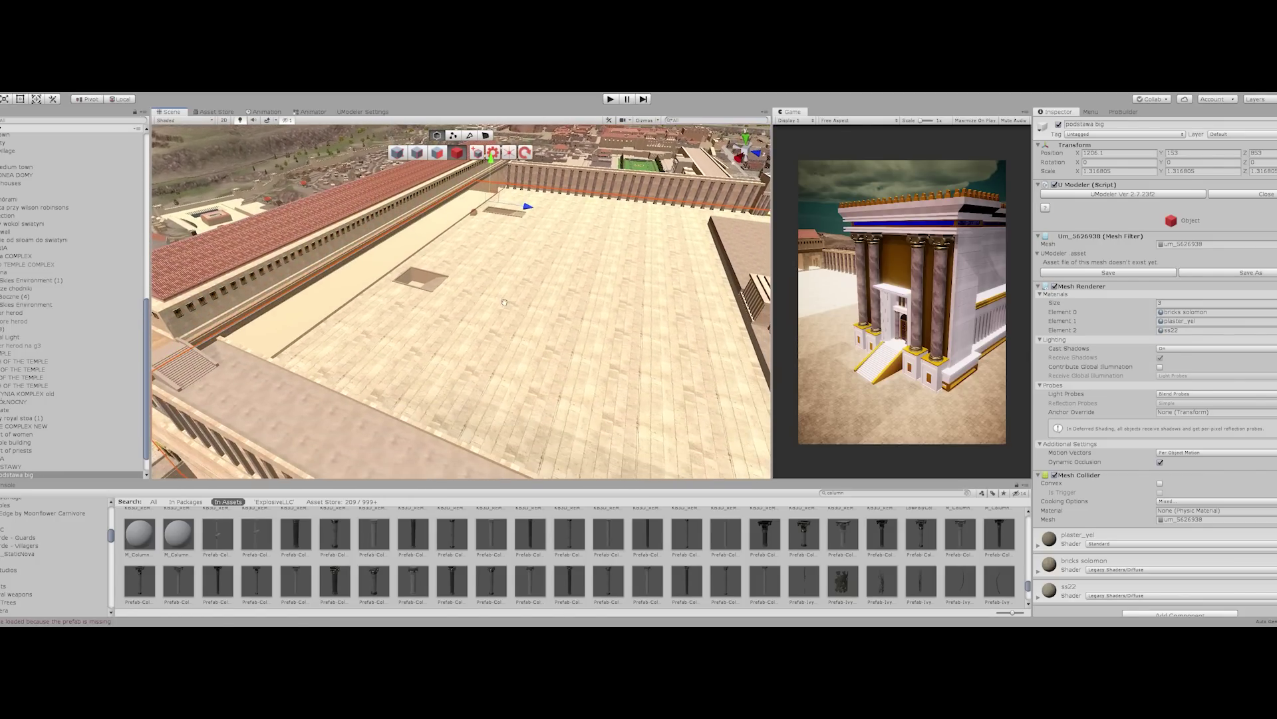
pyautogui.moveTo(504, 303); pyautogui.dragTo(452, 293, button='right')
pyautogui.moveTo(452, 292); pyautogui.dragTo(407, 298, button='middle')
pyautogui.moveTo(407, 298); pyautogui.dragTo(388, 279, button='right')
pyautogui.scroll(3, 421, 323)
pyautogui.moveTo(394, 313); pyautogui.dragTo(433, 288, button='middle')
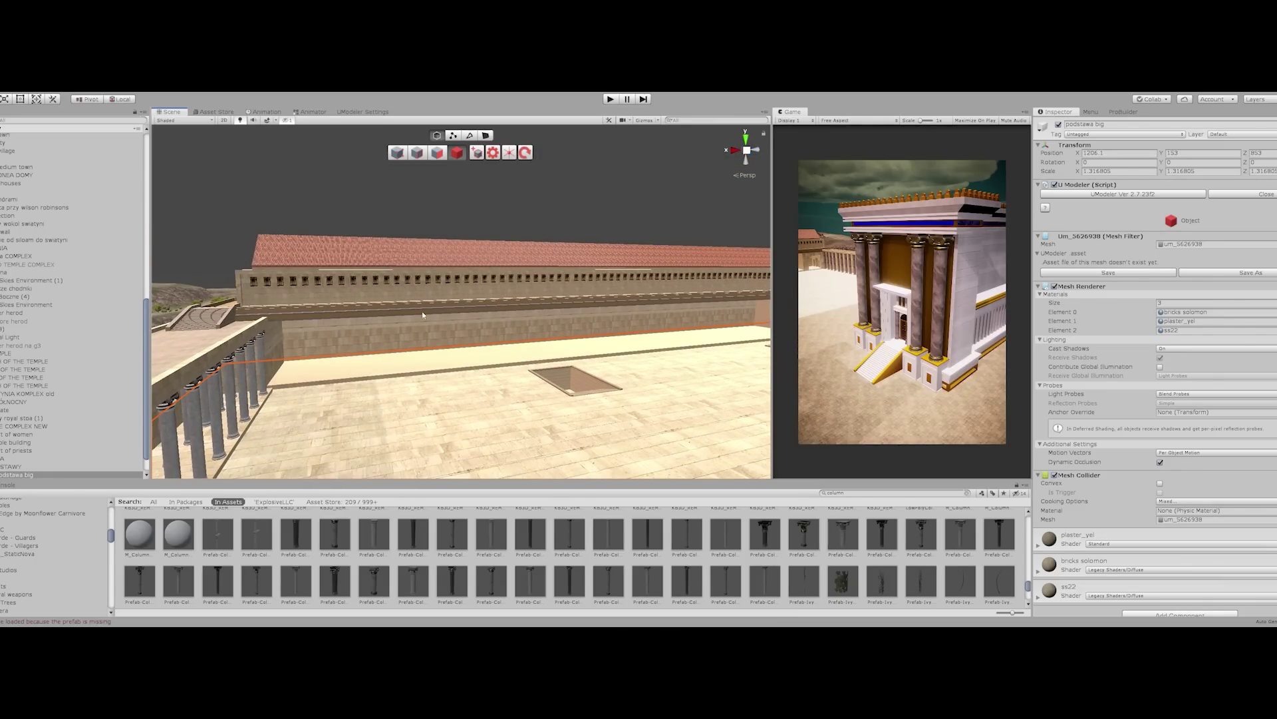
# Step: Examine the exterior of the retaining wall below the portico, with its stairways, adjoining buildings and the lower city
pyautogui.keyDown('alt'); pyautogui.moveTo(424, 315); pyautogui.dragTo(552, 270); pyautogui.keyUp('alt')
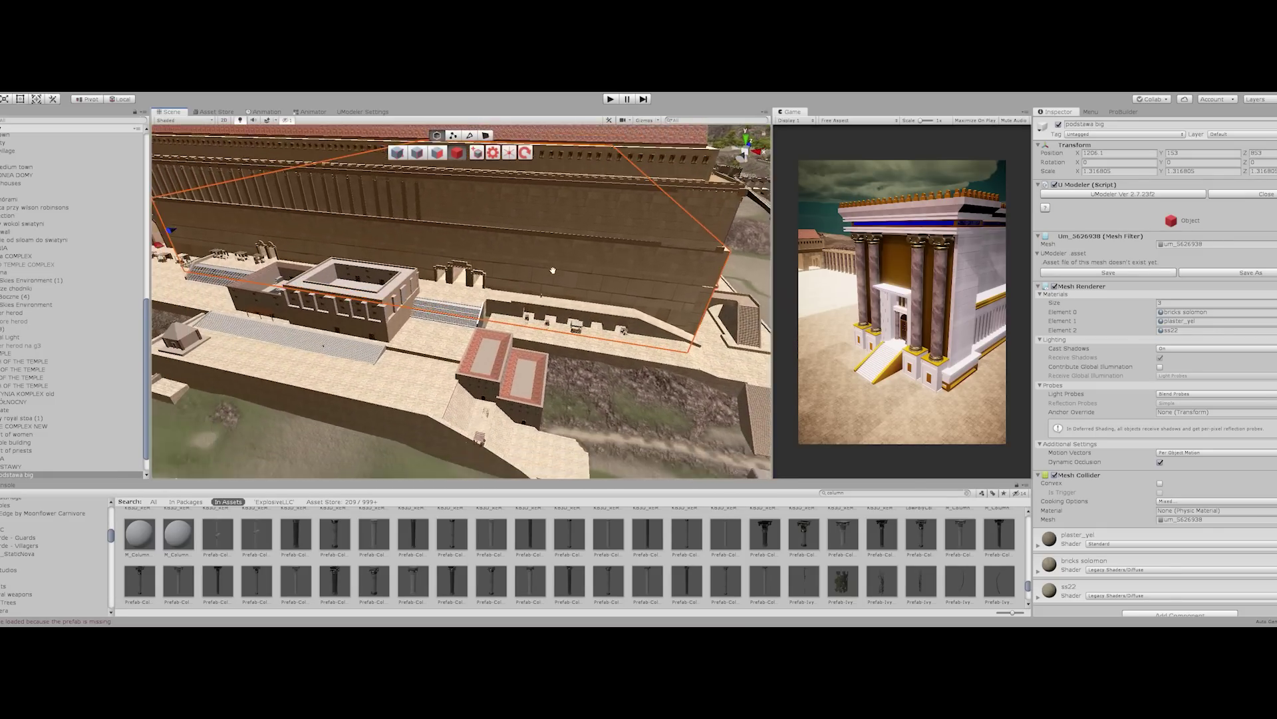
pyautogui.moveTo(553, 270); pyautogui.dragTo(696, 274, button='middle')
pyautogui.keyDown('alt'); pyautogui.moveTo(695, 275); pyautogui.dragTo(552, 261); pyautogui.keyUp('alt')
pyautogui.moveTo(552, 261); pyautogui.dragTo(556, 250, button='middle')
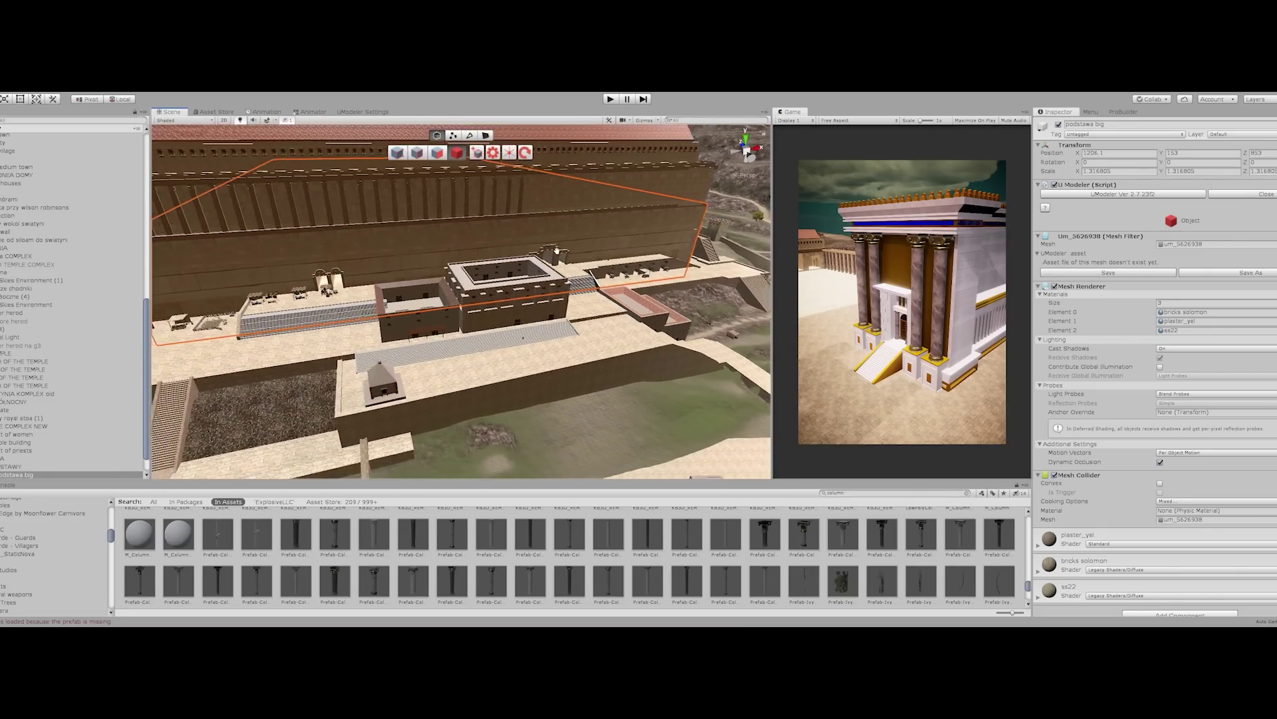
pyautogui.keyDown('alt'); pyautogui.moveTo(556, 250); pyautogui.dragTo(572, 306); pyautogui.keyUp('alt')
pyautogui.scroll(8, 408, 315)
pyautogui.scroll(-6, 593, 302)
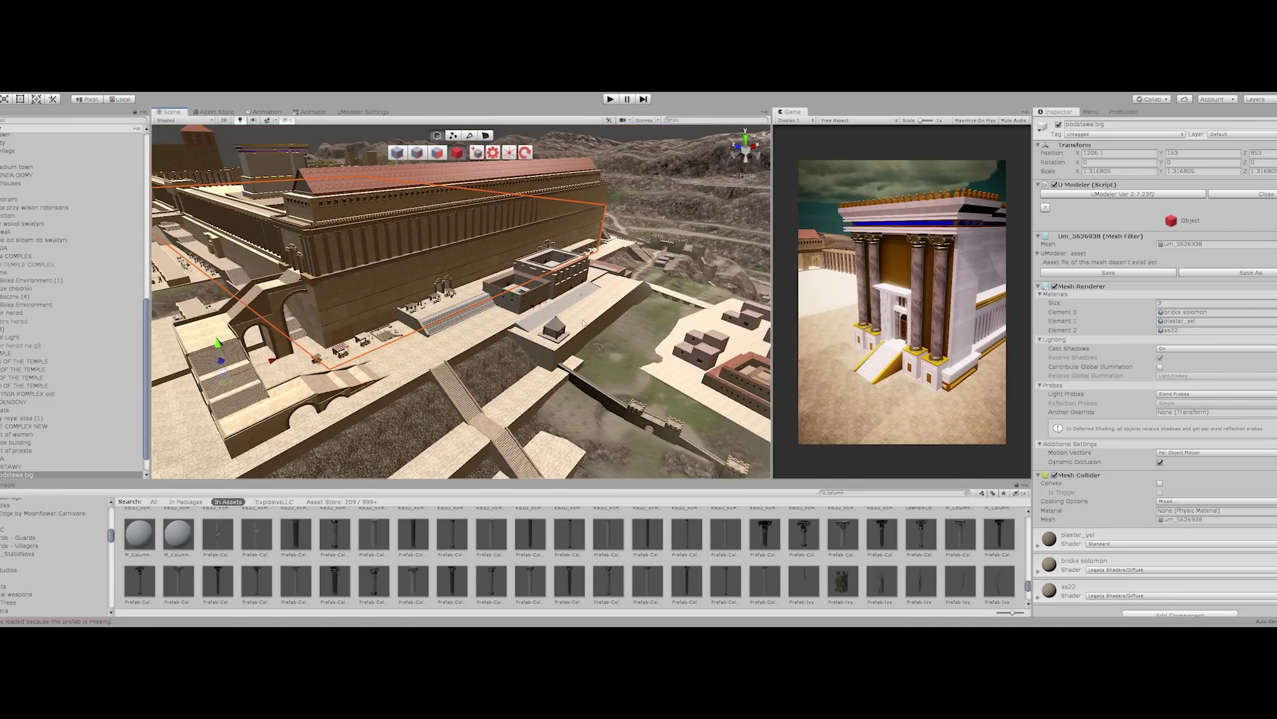
pyautogui.moveTo(453, 303); pyautogui.dragTo(592, 309, button='right')
pyautogui.keyDown('alt'); pyautogui.moveTo(593, 308); pyautogui.dragTo(662, 307); pyautogui.keyUp('alt')
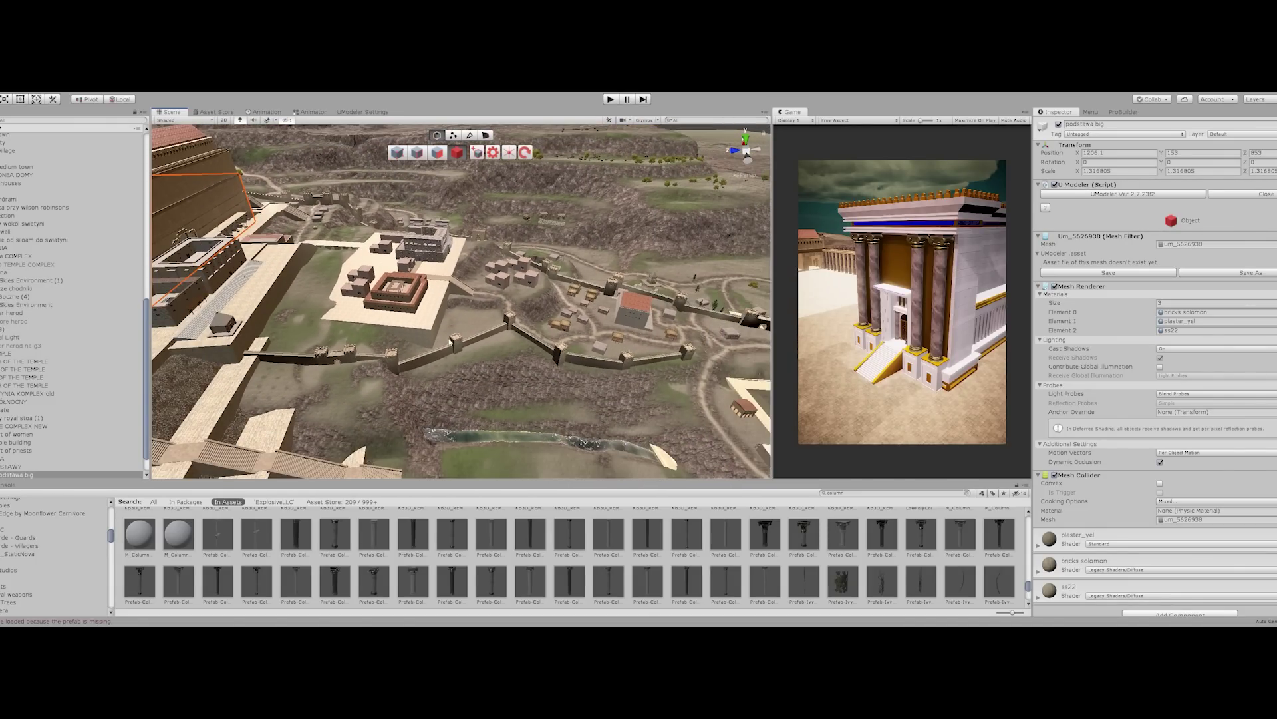
pyautogui.moveTo(418, 311); pyautogui.dragTo(565, 300, button='middle')
pyautogui.scroll(-3, 505, 299)
pyautogui.keyDown('alt'); pyautogui.moveTo(373, 299); pyautogui.dragTo(465, 299); pyautogui.keyUp('alt')
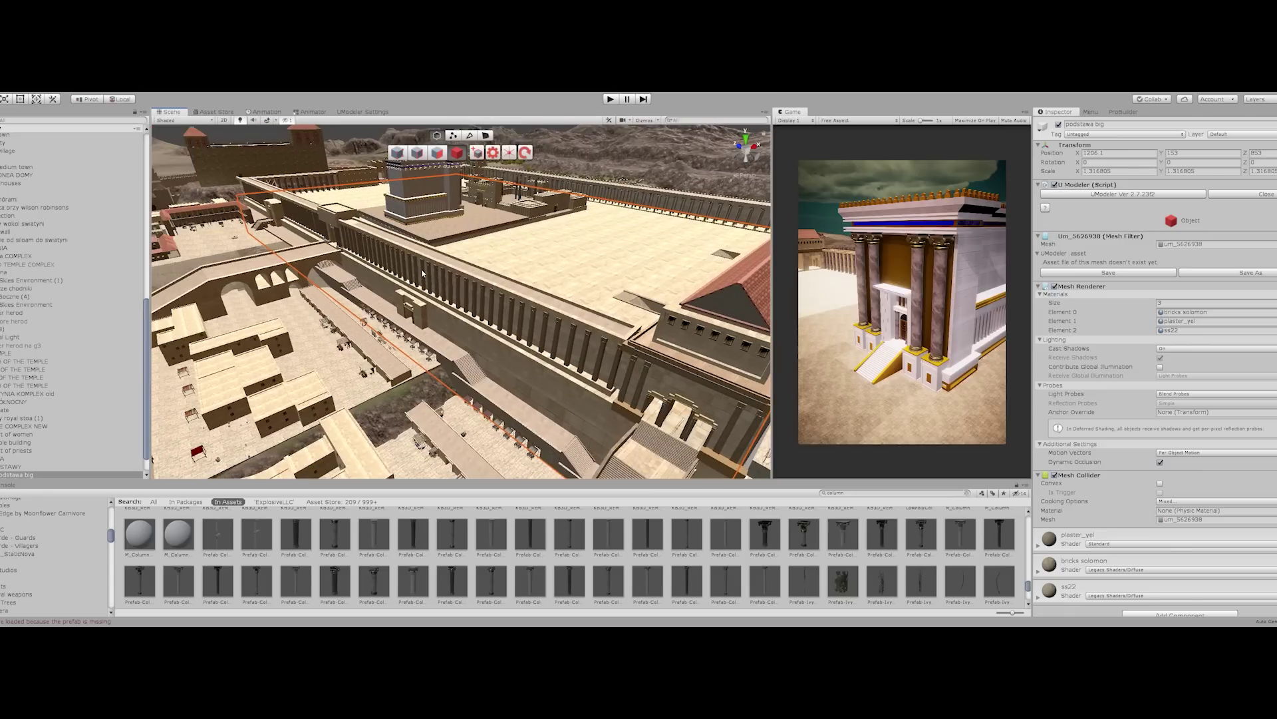
# Step: Examine the complex's long side wall with its arched stairway, bridge and market street, and the four-towered fortress
pyautogui.moveTo(459, 313); pyautogui.dragTo(401, 223, button='middle')
pyautogui.keyDown('alt'); pyautogui.moveTo(401, 223); pyautogui.dragTo(494, 251); pyautogui.keyUp('alt')
pyautogui.press('f')
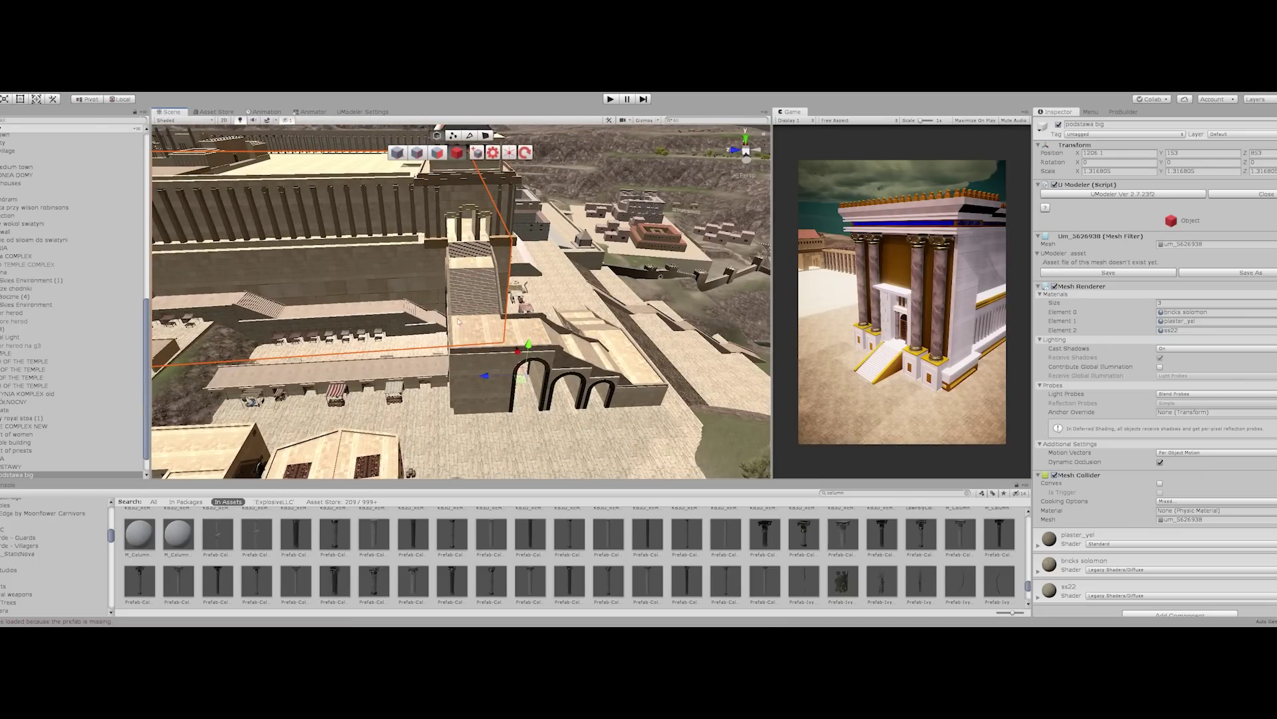
pyautogui.keyDown('alt'); pyautogui.moveTo(473, 270); pyautogui.dragTo(576, 258); pyautogui.keyUp('alt')
pyautogui.moveTo(577, 258); pyautogui.dragTo(460, 254, button='right')
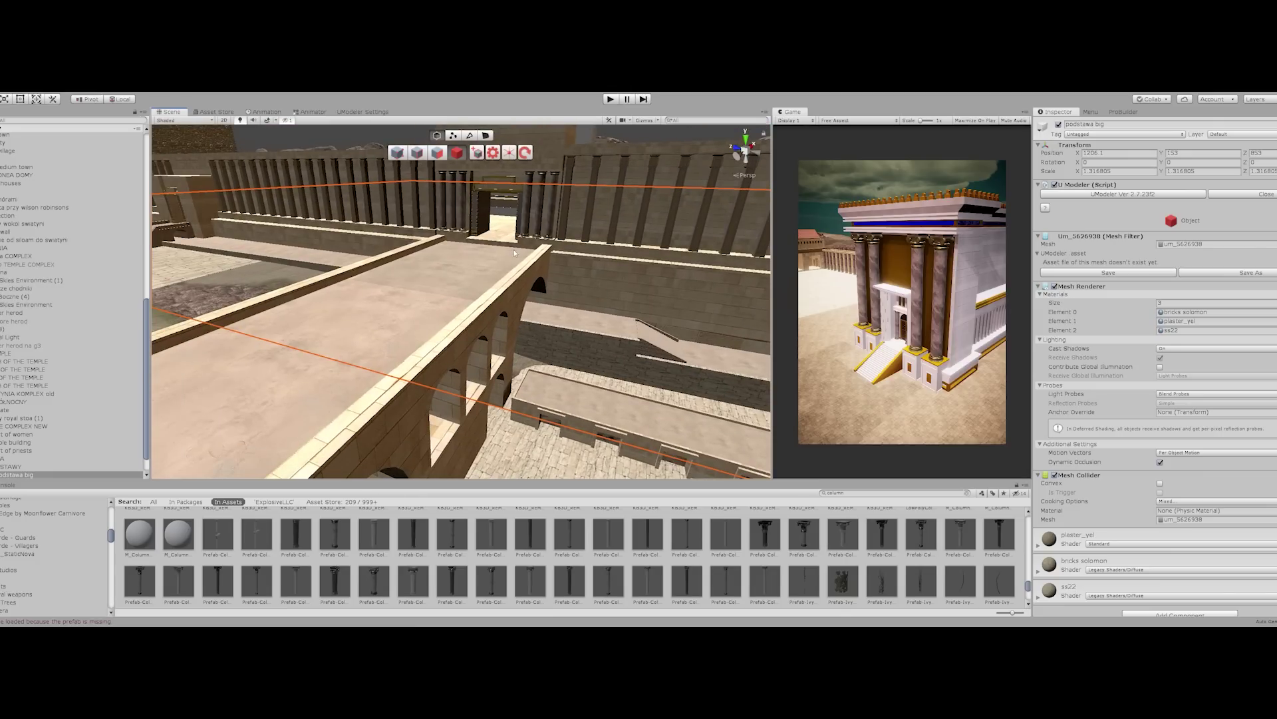
pyautogui.scroll(-4, 516, 294)
pyautogui.moveTo(516, 295); pyautogui.dragTo(459, 285, button='middle')
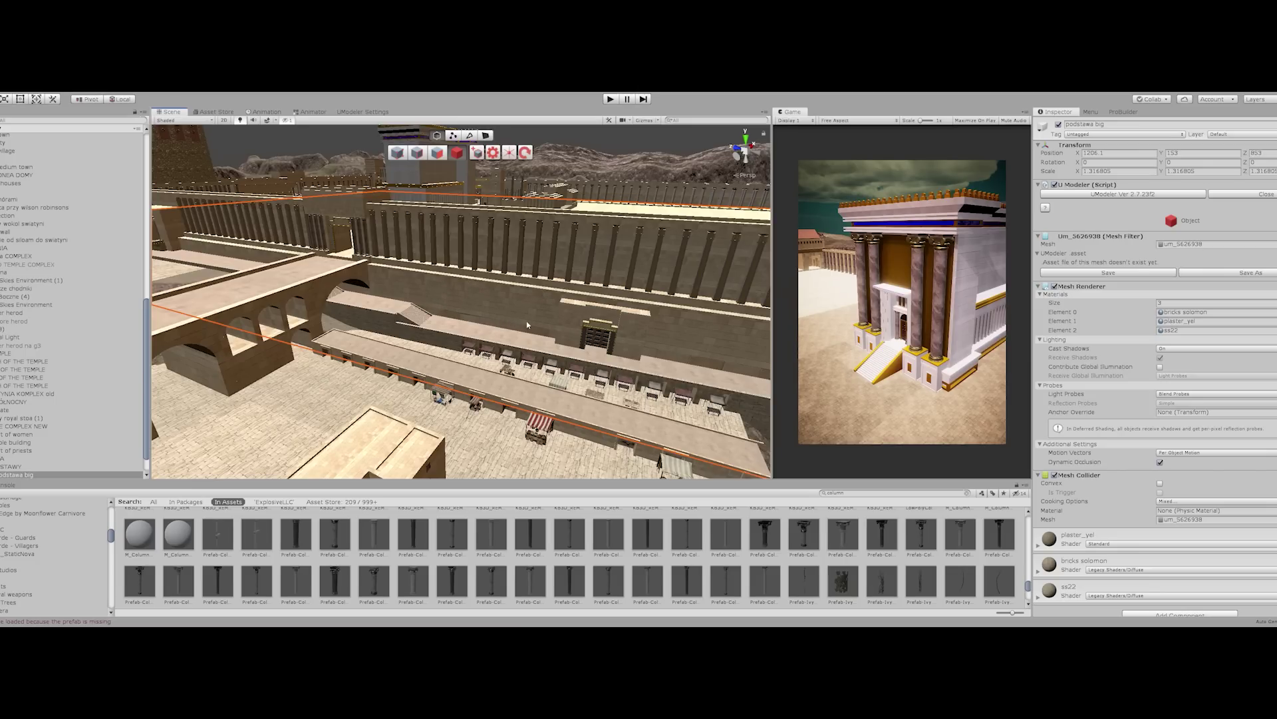
pyautogui.moveTo(446, 309); pyautogui.dragTo(560, 346, button='middle')
pyautogui.moveTo(558, 345); pyautogui.dragTo(629, 354, button='right')
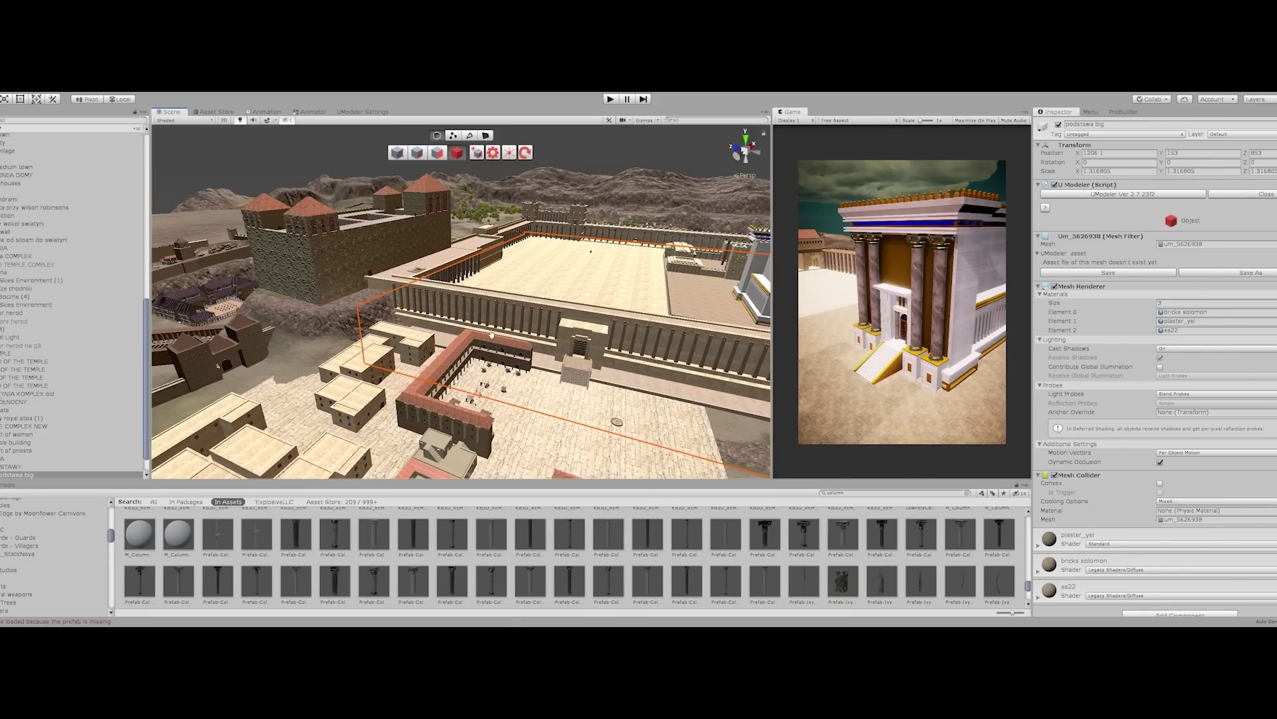
pyautogui.moveTo(492, 335); pyautogui.dragTo(580, 348, button='right')
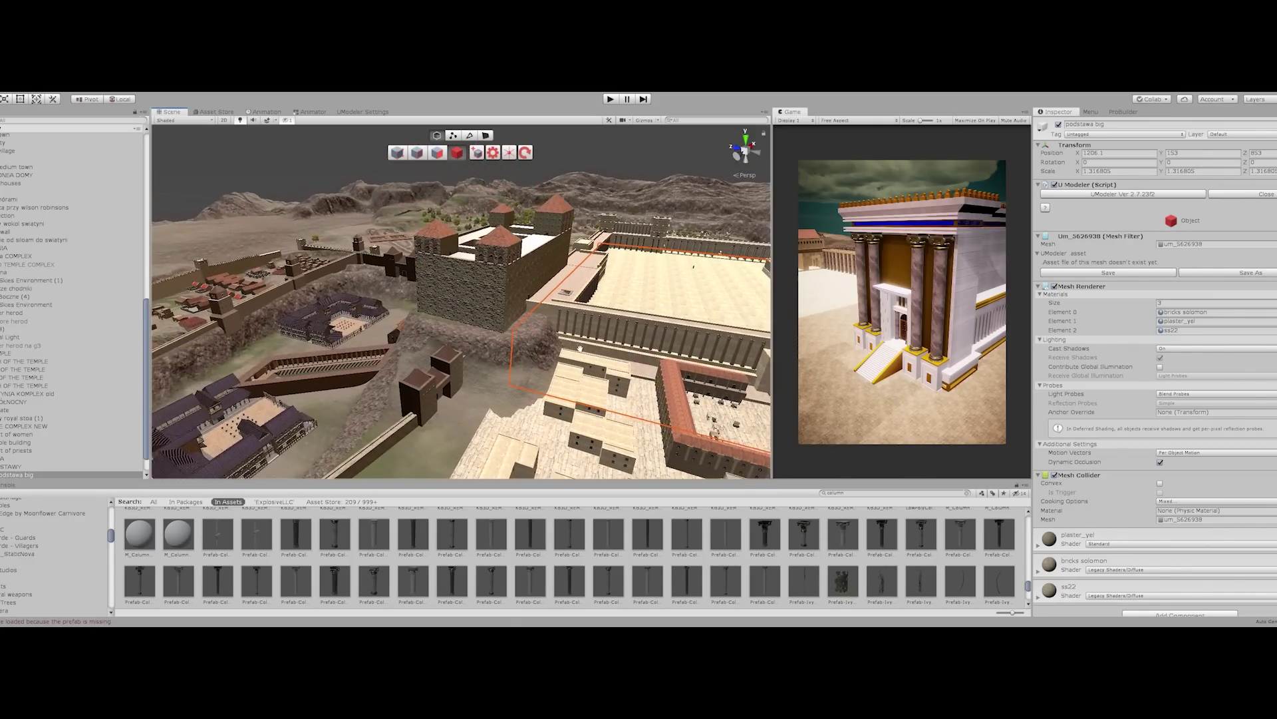
pyautogui.moveTo(580, 348); pyautogui.dragTo(586, 348, button='middle')
pyautogui.moveTo(568, 324); pyautogui.dragTo(792, 300, button='right')
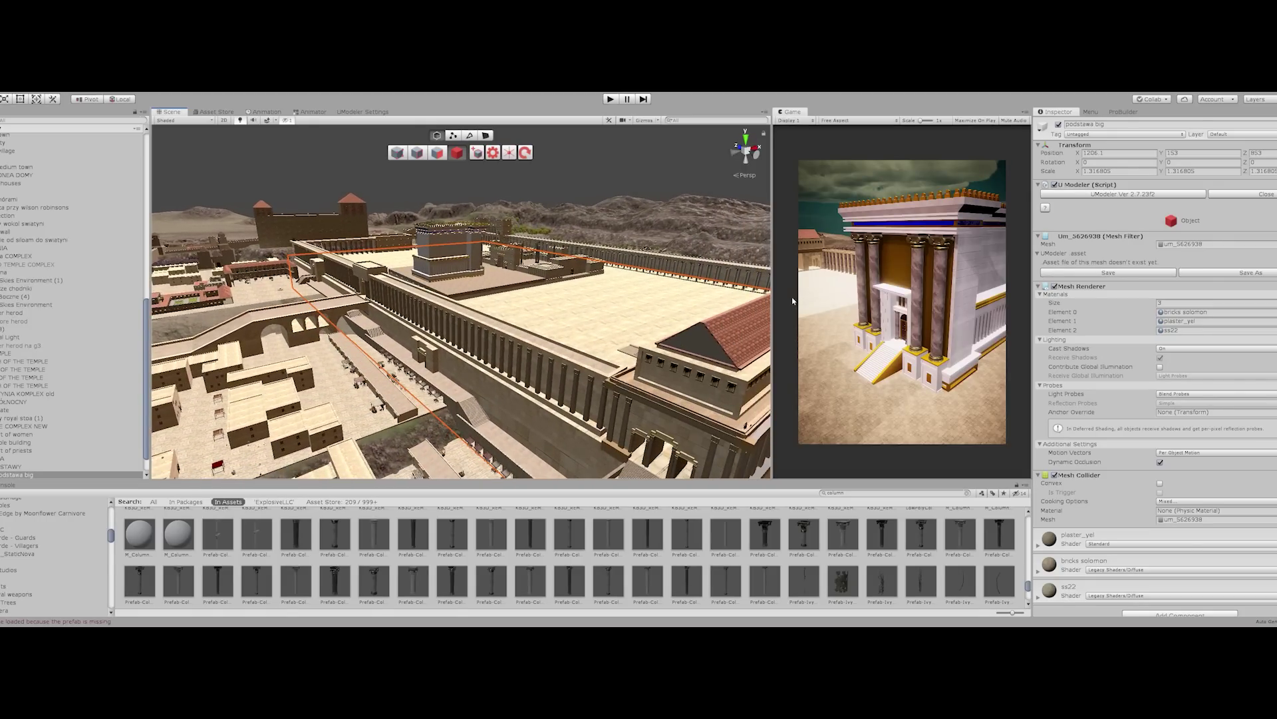
# Step: Create a UModeler box about 58.7 wide, 66.4 deep and 20.9 high on the courtyard floor beside the temple platform
pyautogui.moveTo(433, 219); pyautogui.dragTo(520, 300, button='right')
pyautogui.scroll(4, 521, 299)
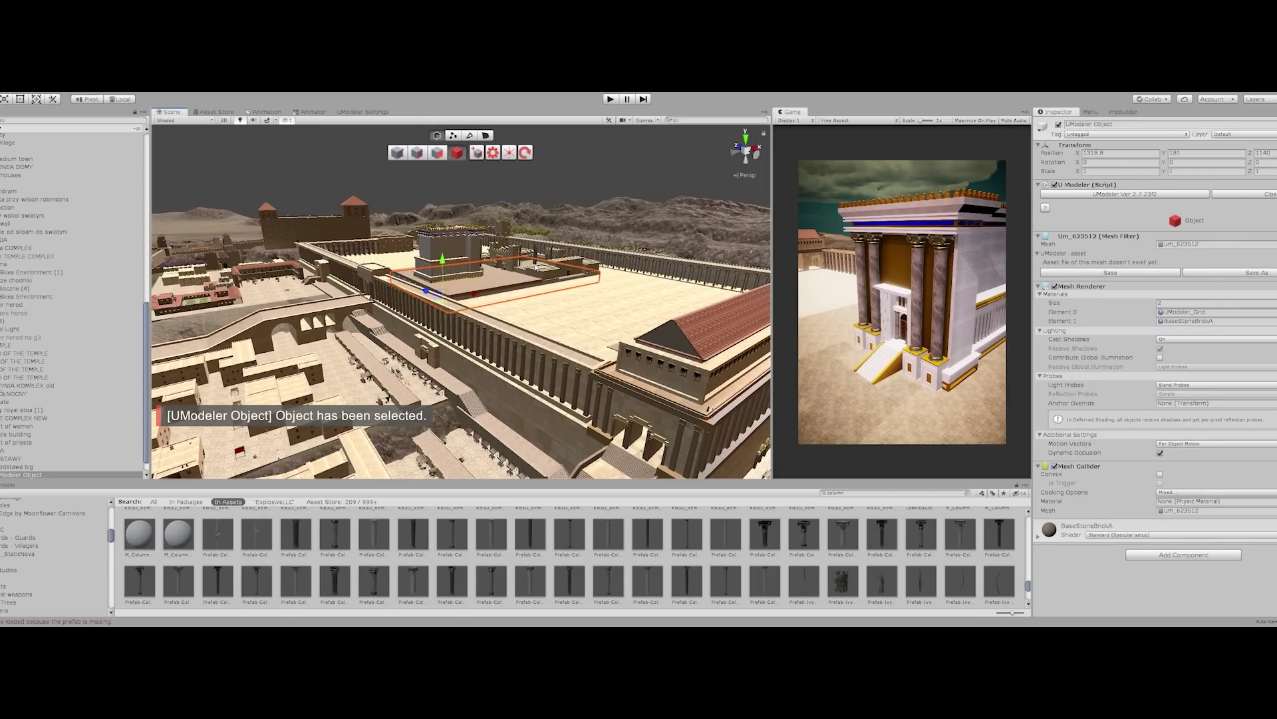
pyautogui.moveTo(521, 299); pyautogui.dragTo(509, 268, button='middle')
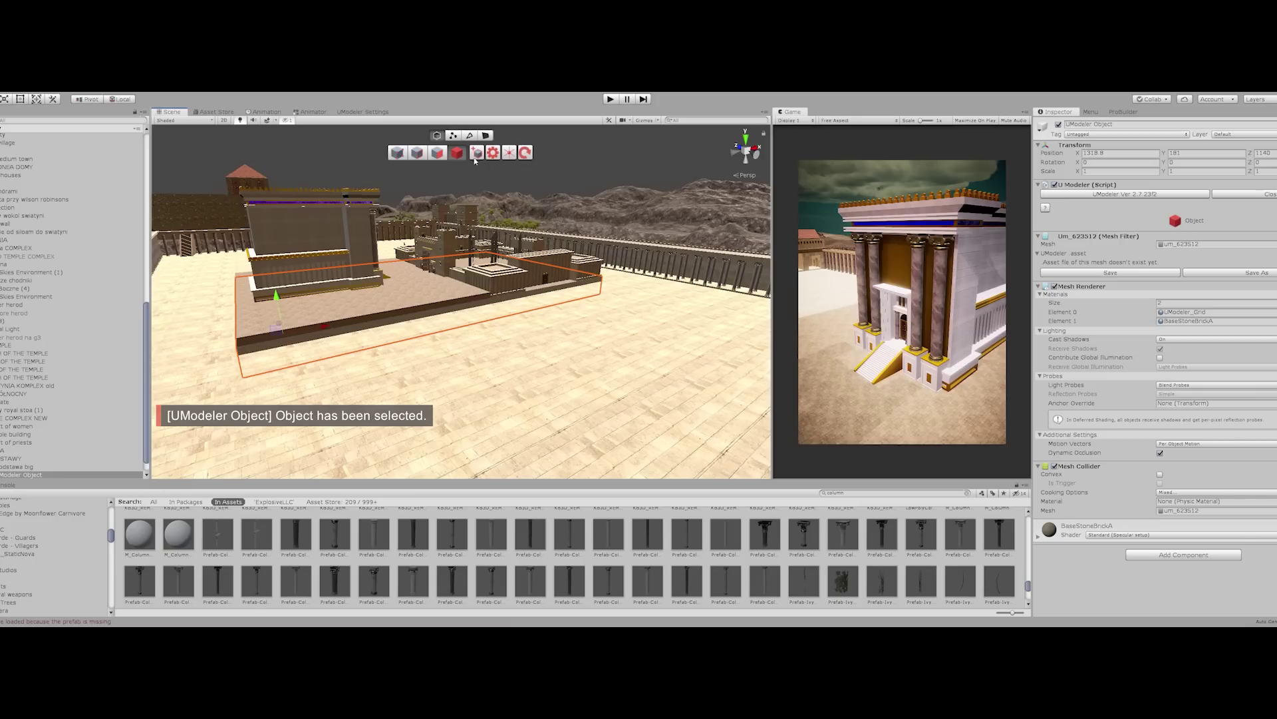
pyautogui.click(477, 153)
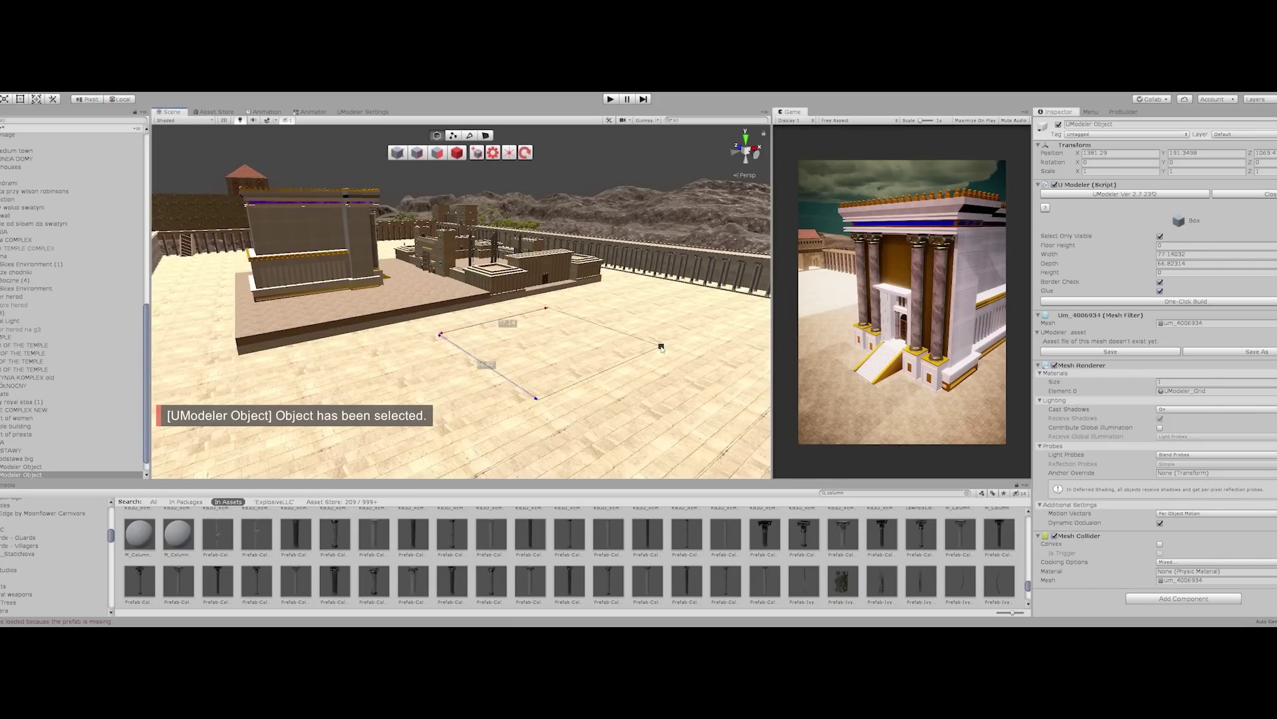
pyautogui.click(739, 349)
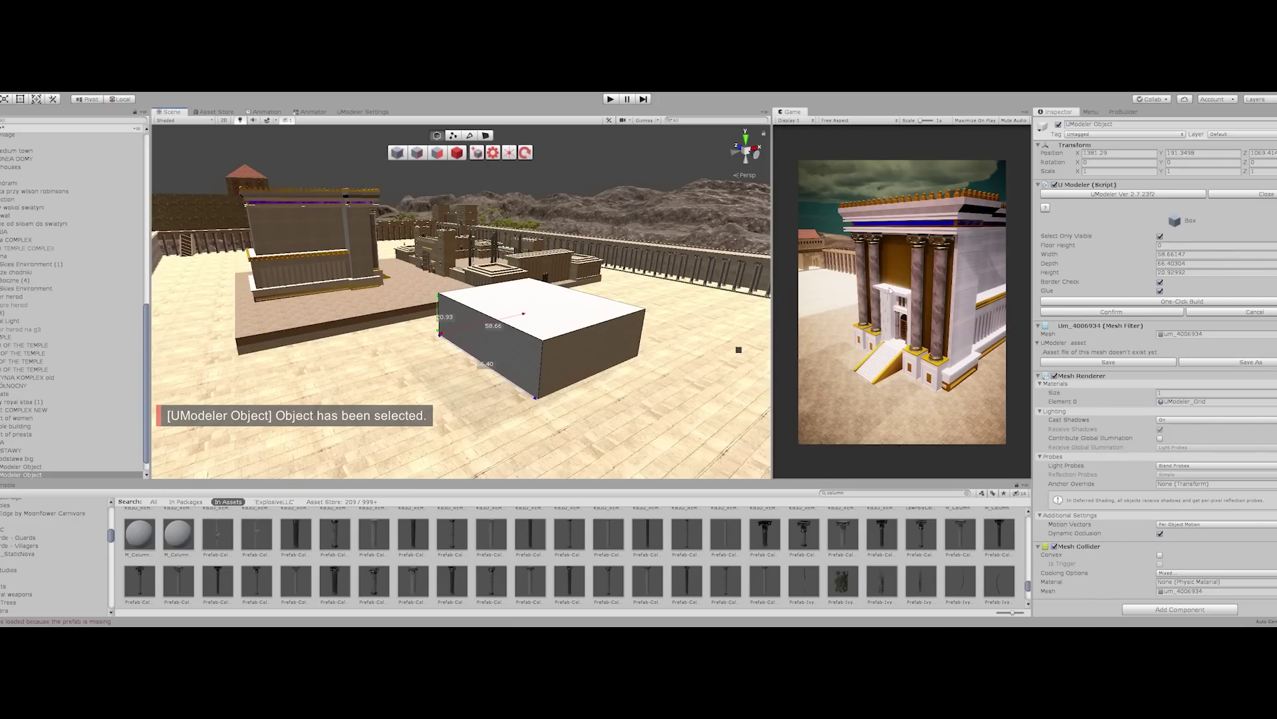
# Step: Inset the box's top face and push-pull the inner polygon upward, widening the raised block's sides by about 10.2
pyautogui.click(1098, 111)
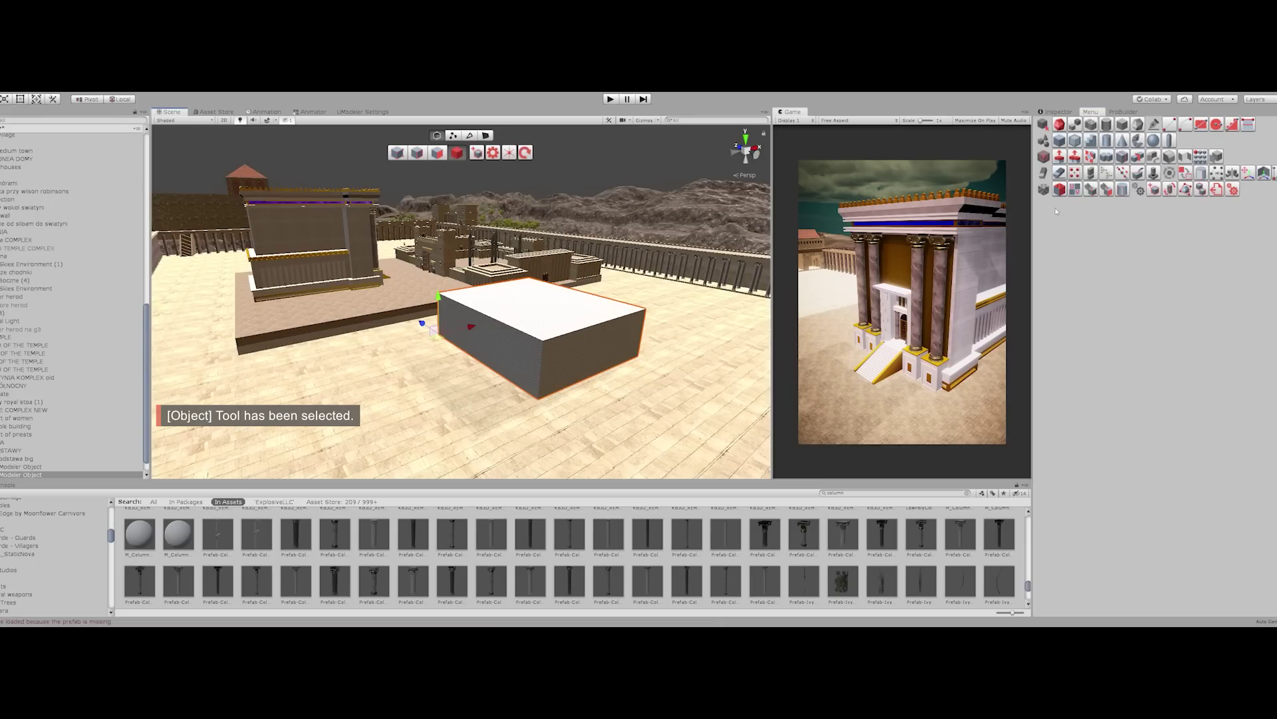
pyautogui.click(1091, 157)
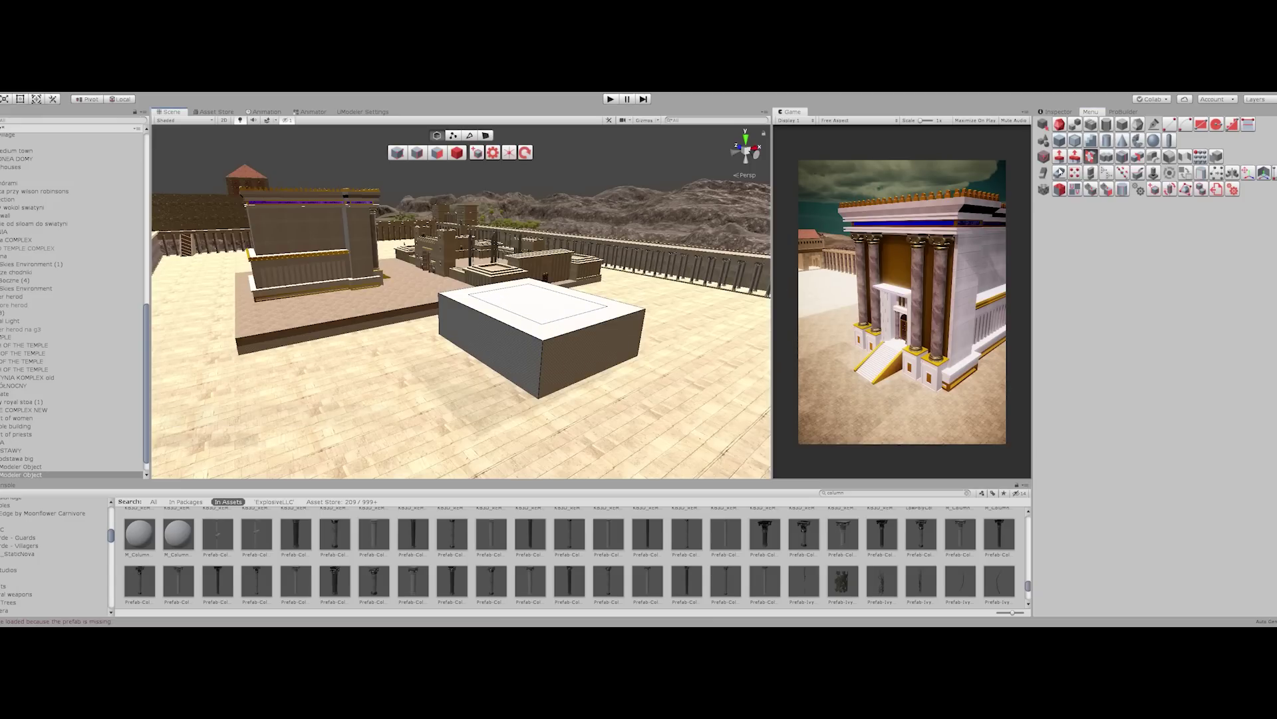
pyautogui.click(1060, 157)
pyautogui.moveTo(540, 299); pyautogui.dragTo(513, 287)
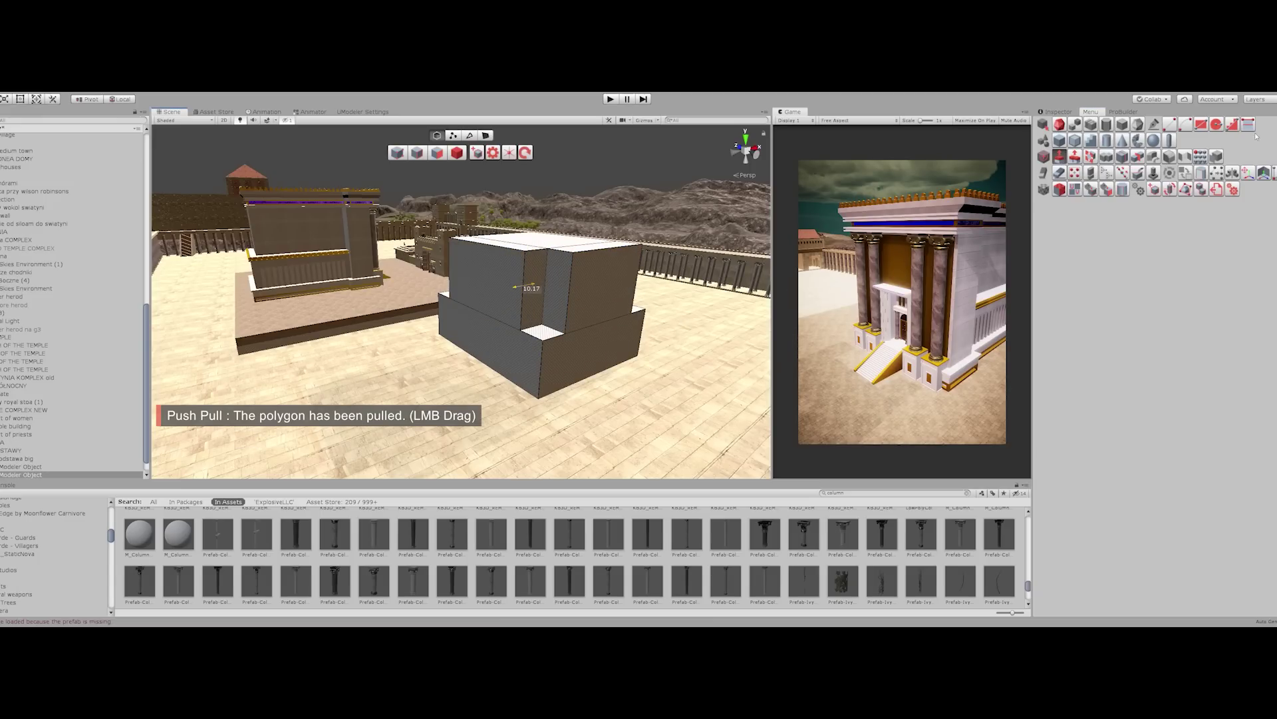
# Step: Add loop slices through the raised block and its base, and delete the whole box object
pyautogui.click(1122, 157)
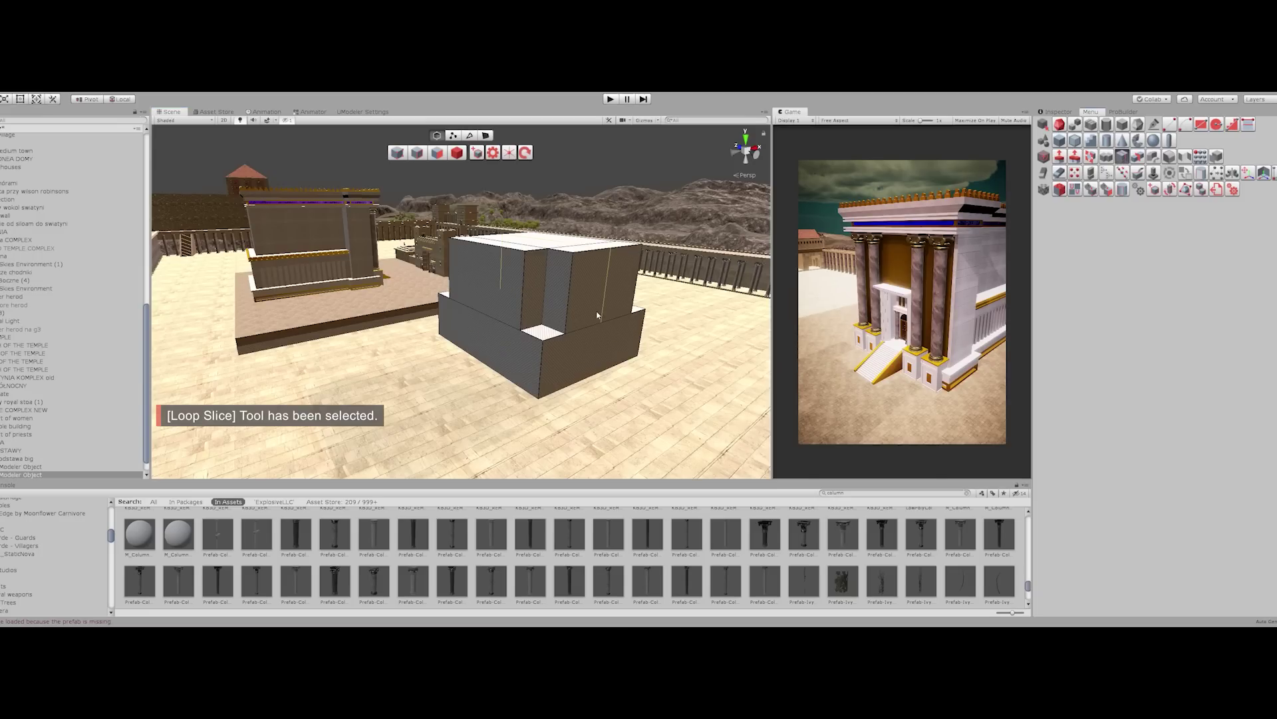
pyautogui.click(573, 310)
pyautogui.click(505, 281)
pyautogui.click(589, 366)
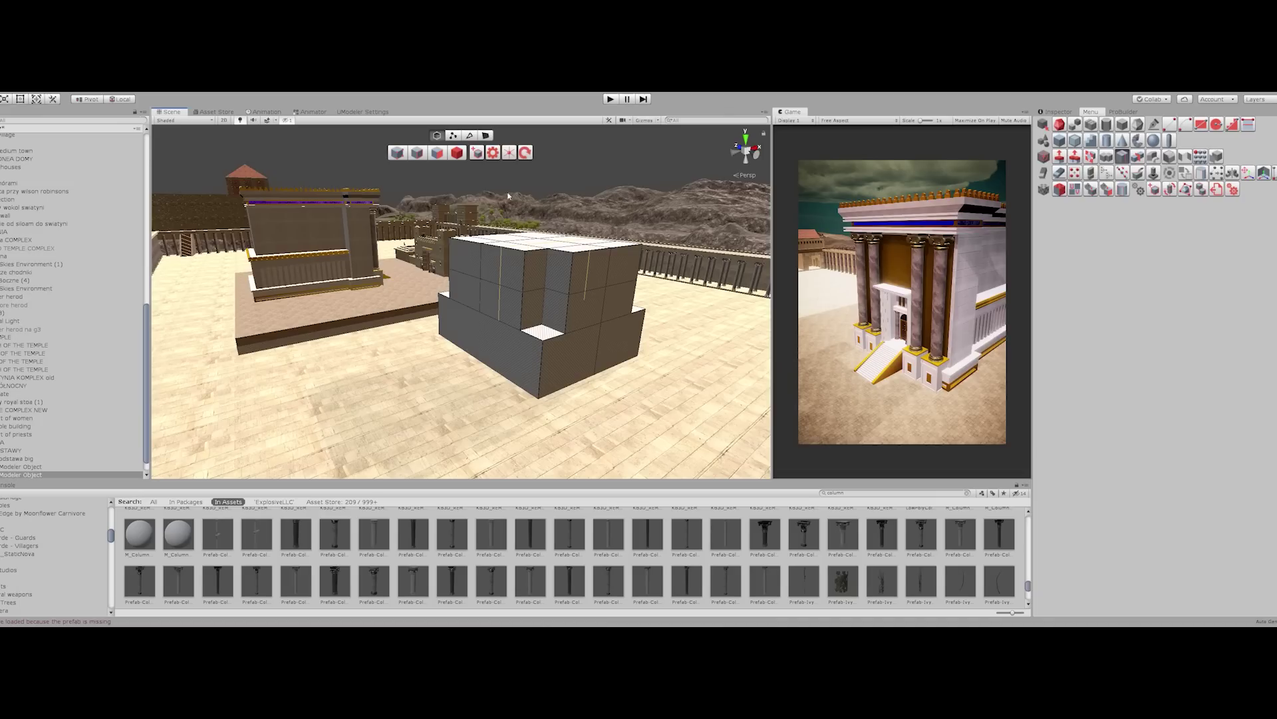
pyautogui.click(458, 154)
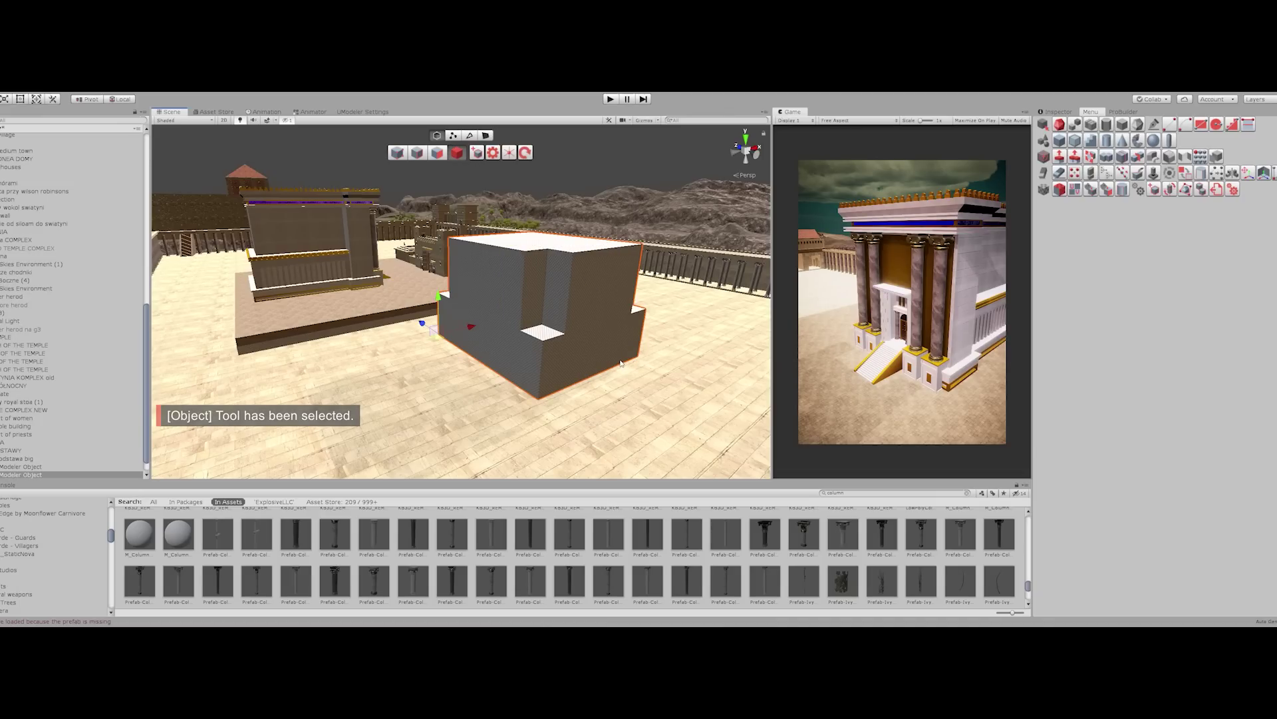
pyautogui.press('Delete')
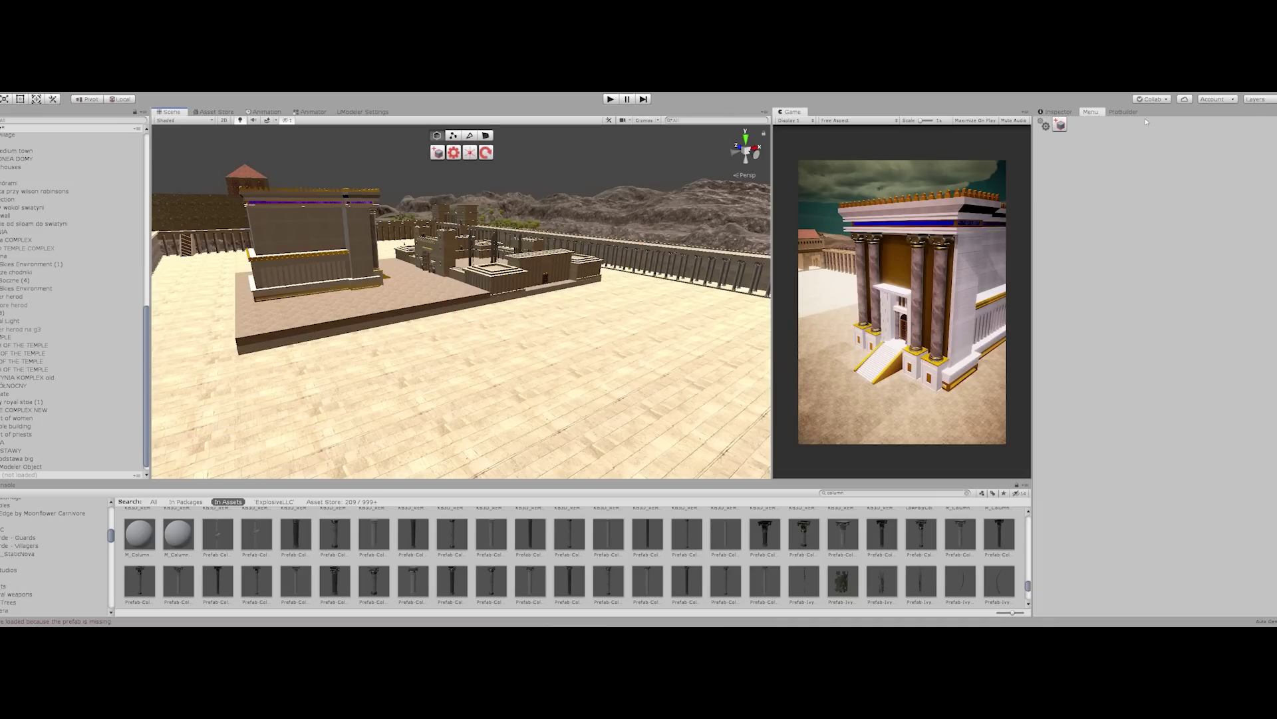
# Step: Show the ProBuilder tools and examine the temple court, the whole complex and the lower city's ruined and stair-fronted houses up close
pyautogui.click(1121, 111)
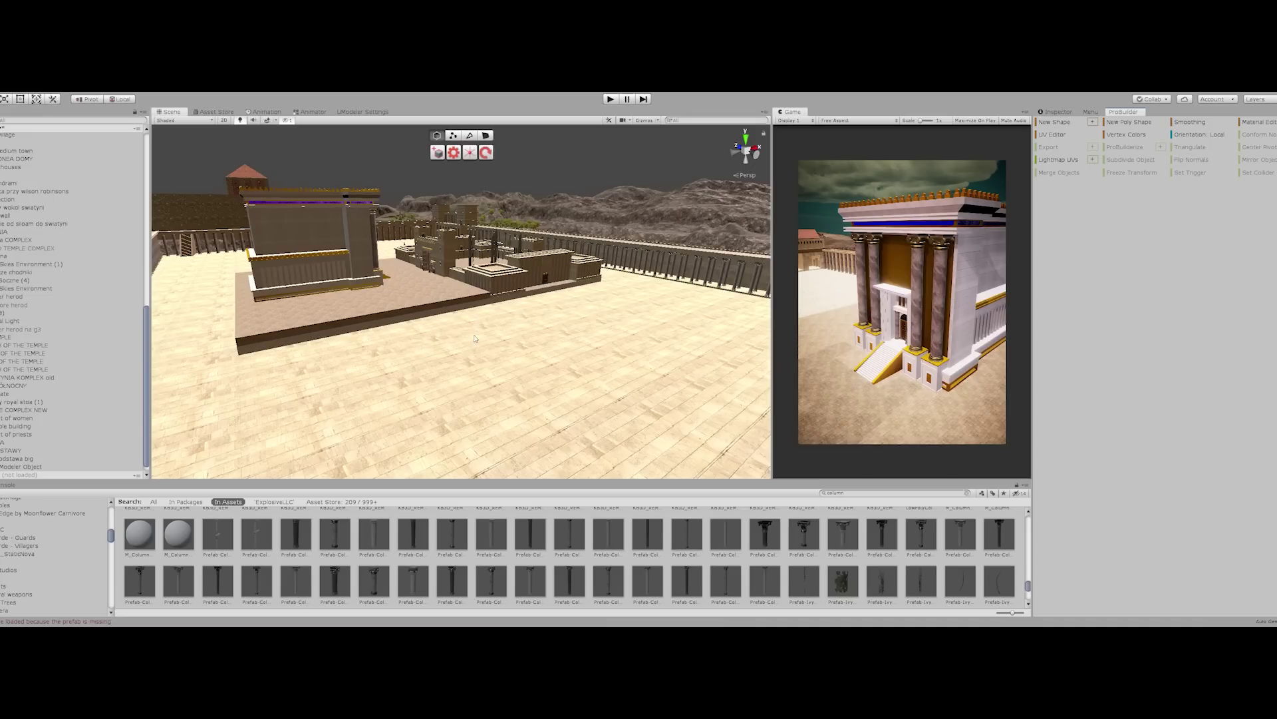
pyautogui.moveTo(474, 335); pyautogui.dragTo(372, 352, button='right')
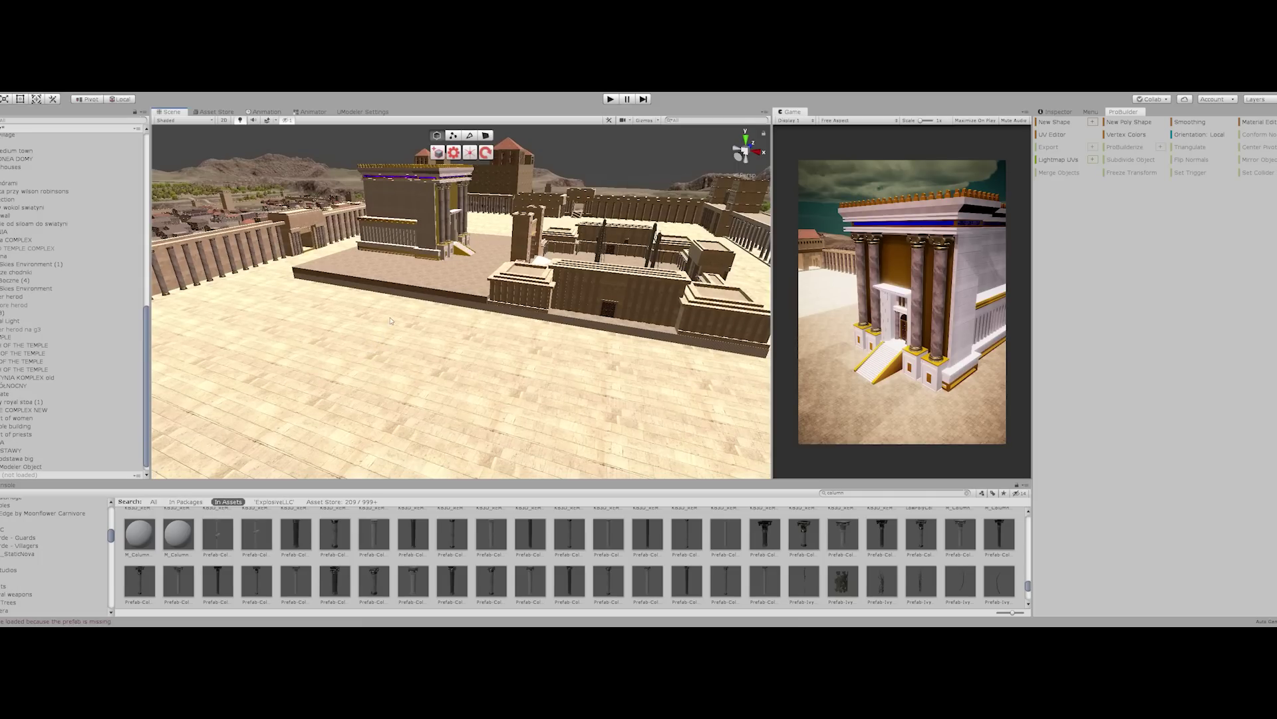
pyautogui.moveTo(437, 346); pyautogui.dragTo(479, 353, button='right')
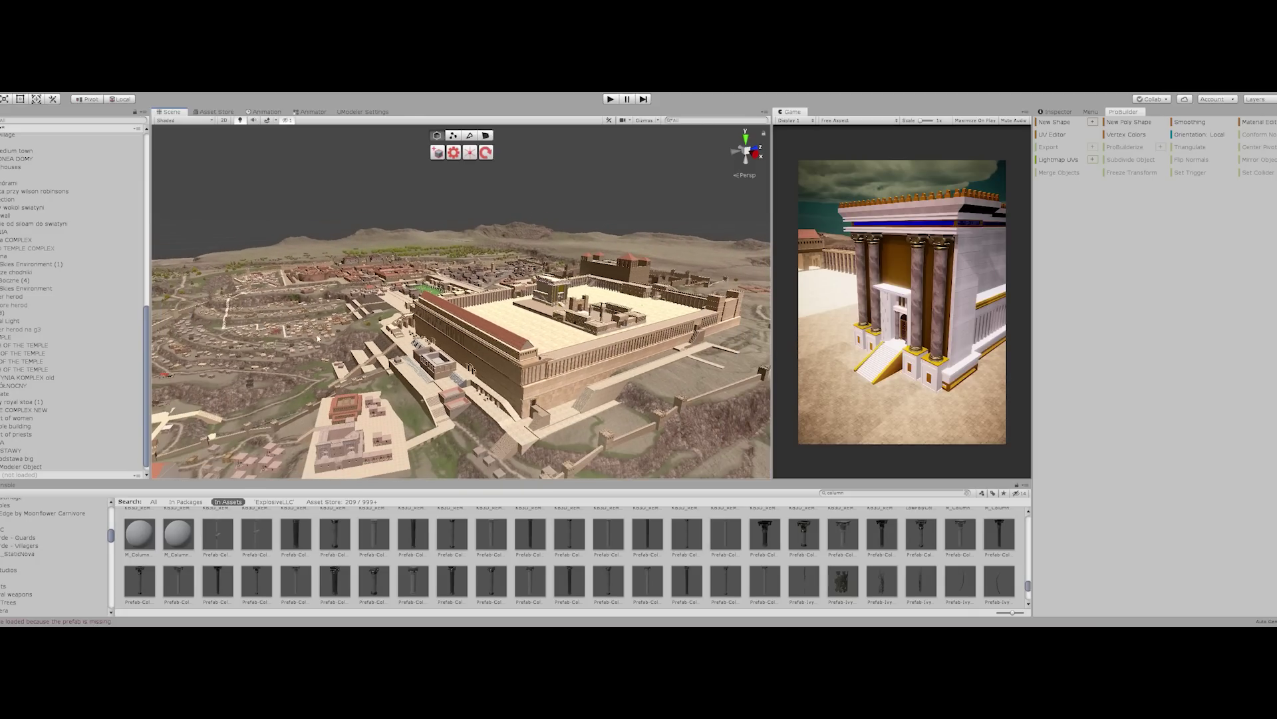
pyautogui.moveTo(551, 334); pyautogui.dragTo(633, 332, button='right')
pyautogui.moveTo(633, 332); pyautogui.dragTo(657, 314, button='middle')
pyautogui.scroll(8, 377, 328)
pyautogui.scroll(8, 377, 327)
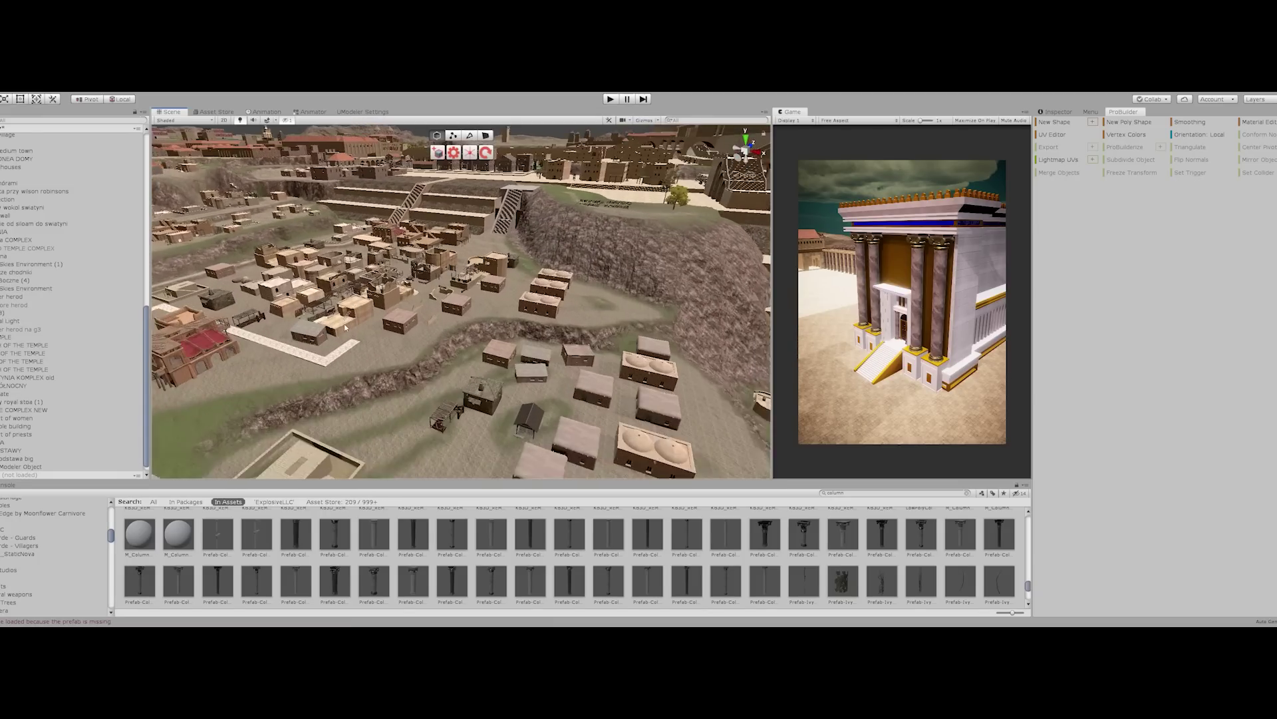
pyautogui.scroll(10, 343, 323)
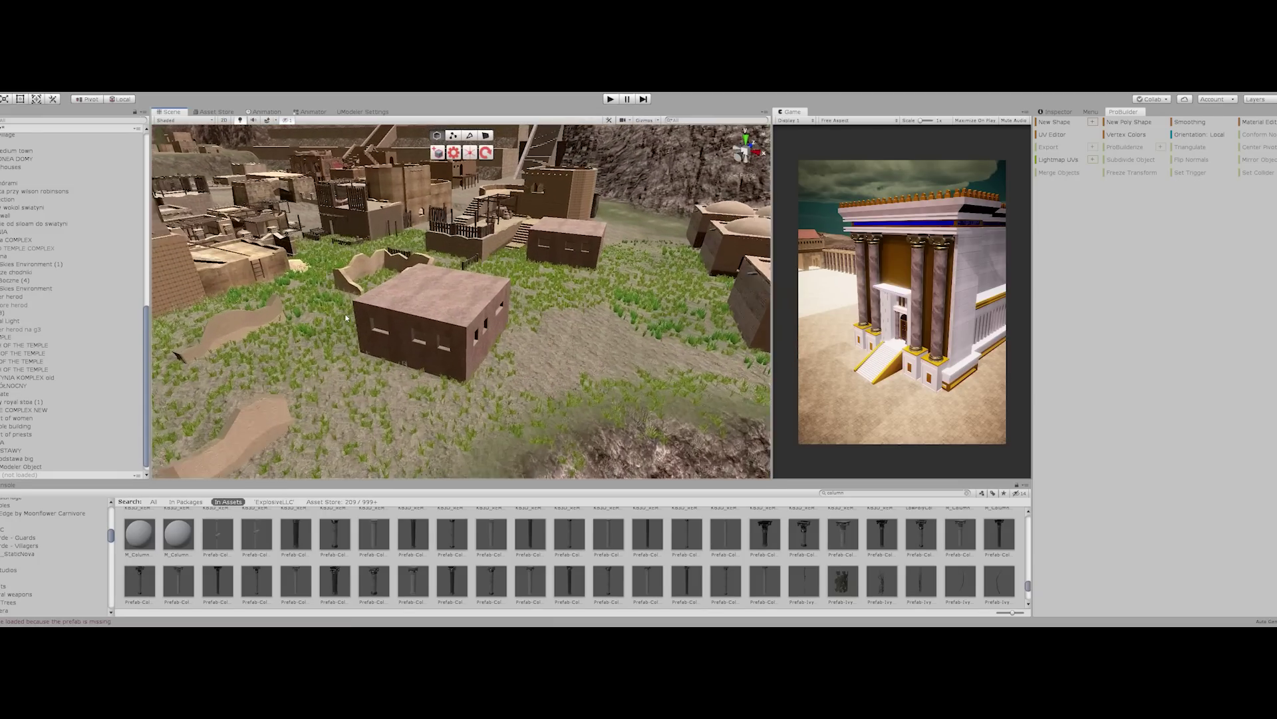
pyautogui.scroll(8, 404, 310)
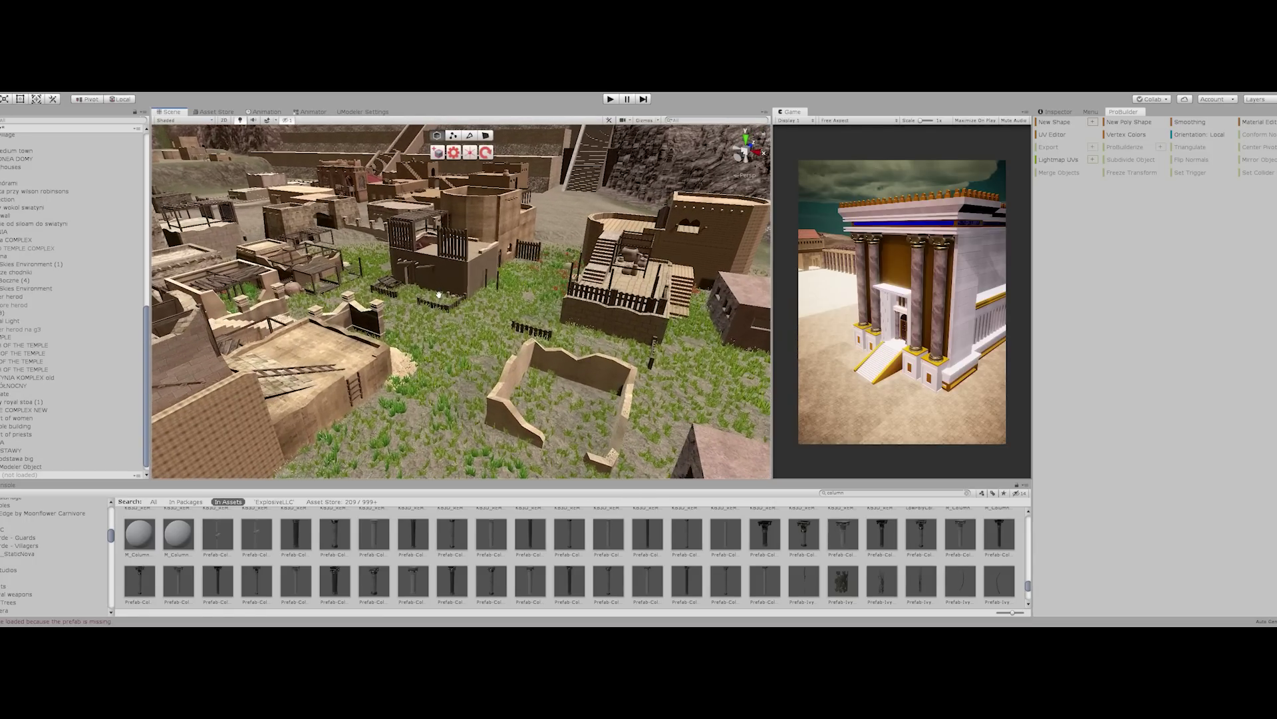
pyautogui.scroll(-12, 437, 308)
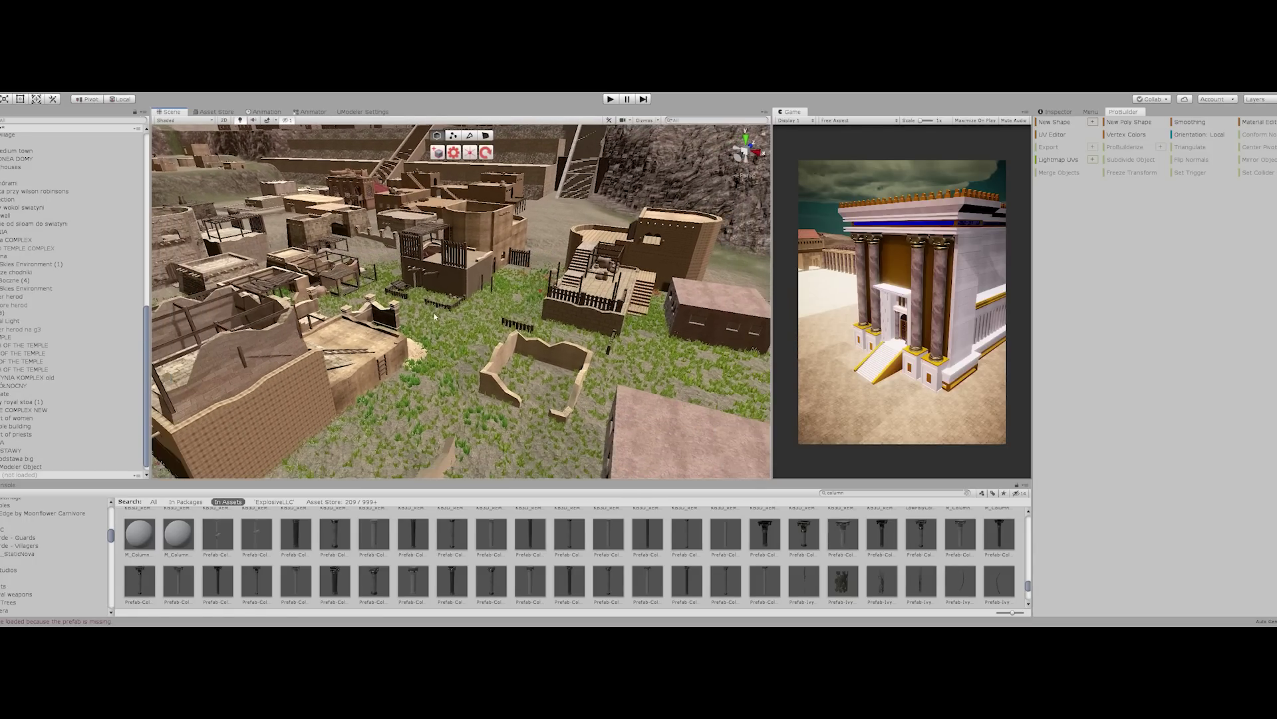
pyautogui.scroll(-10, 420, 326)
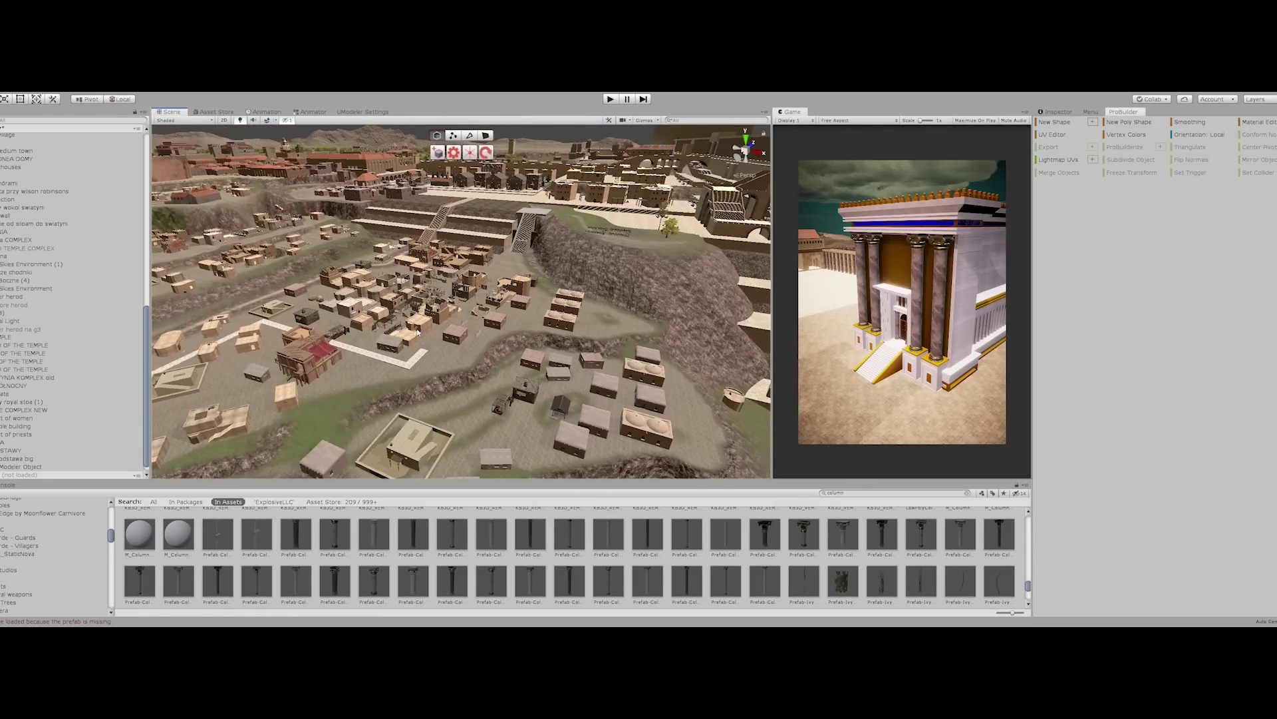
# Step: Examine the walled upper city with its red-roofed houses and theatre, and the paved square before the arched brick building
pyautogui.moveTo(541, 310); pyautogui.dragTo(586, 364, button='middle')
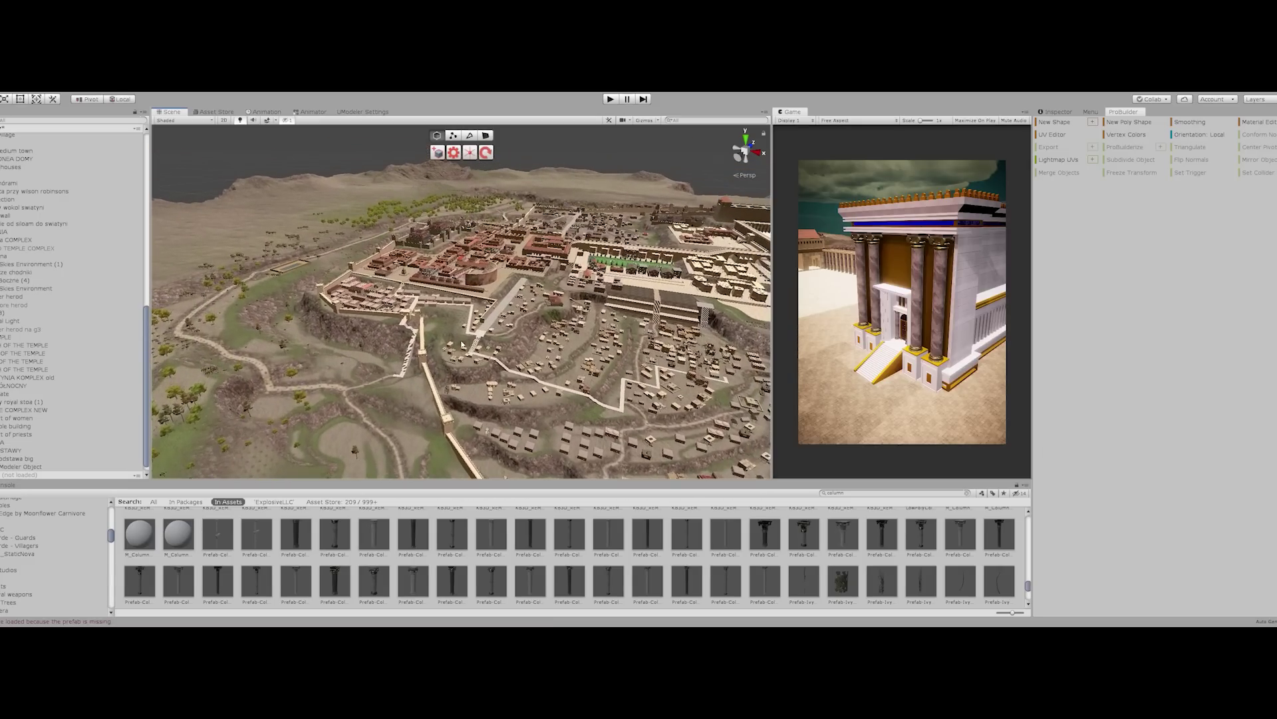
pyautogui.moveTo(429, 283); pyautogui.dragTo(410, 338, button='middle')
pyautogui.scroll(6, 409, 338)
pyautogui.scroll(4, 409, 338)
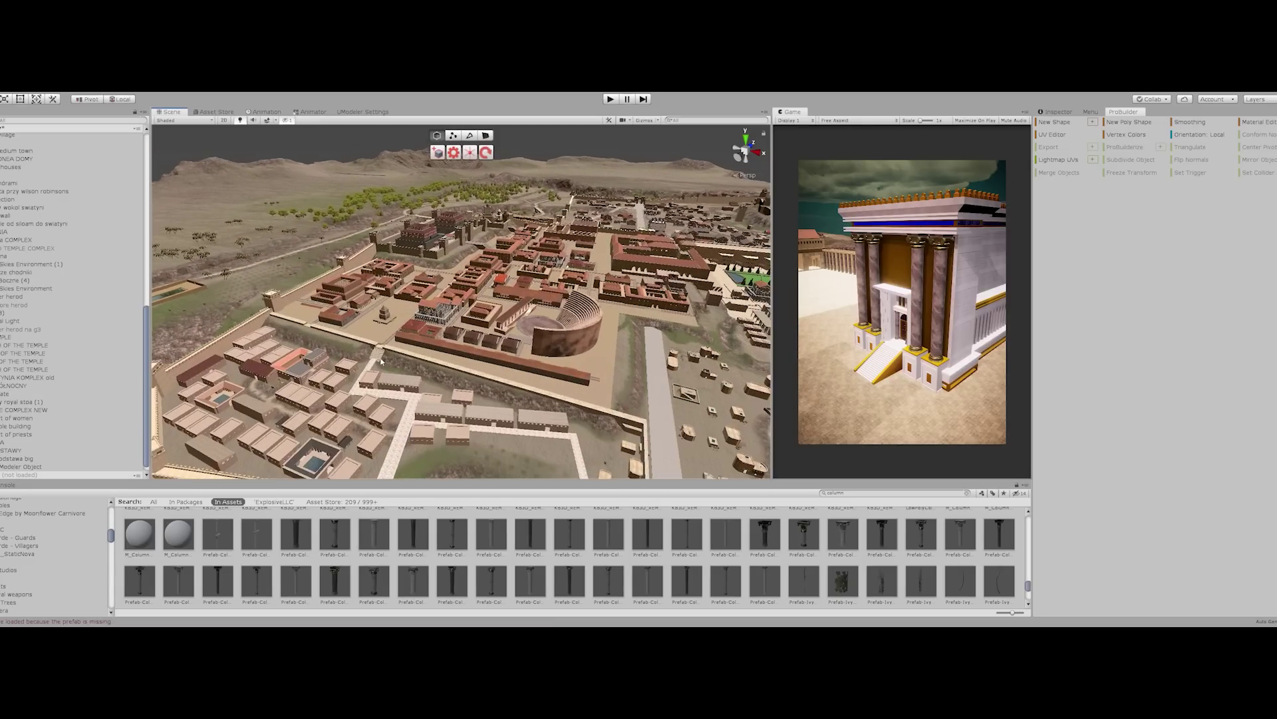
pyautogui.moveTo(266, 377); pyautogui.dragTo(427, 311, button='middle')
pyautogui.scroll(8, 428, 311)
pyautogui.moveTo(429, 310); pyautogui.dragTo(504, 268, button='right')
pyautogui.scroll(5, 504, 269)
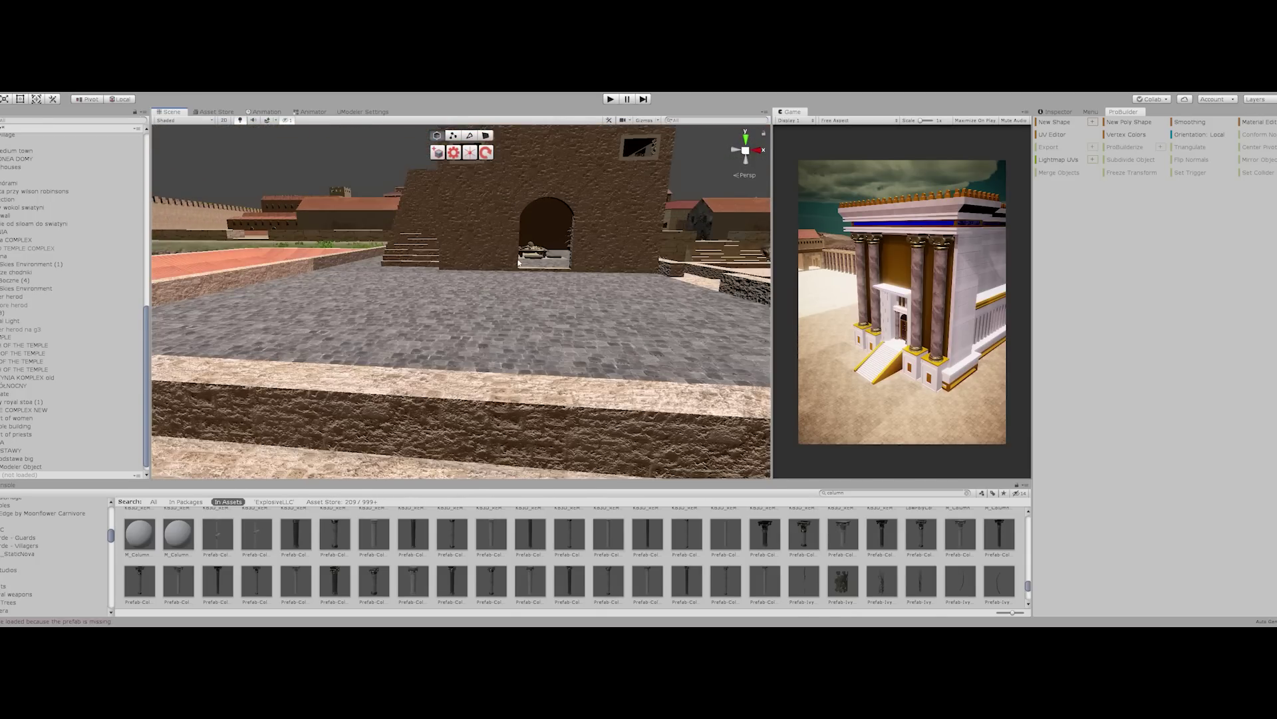
pyautogui.moveTo(529, 233); pyautogui.dragTo(505, 282, button='middle')
pyautogui.scroll(6, 505, 282)
pyautogui.moveTo(460, 314); pyautogui.dragTo(413, 321, button='right')
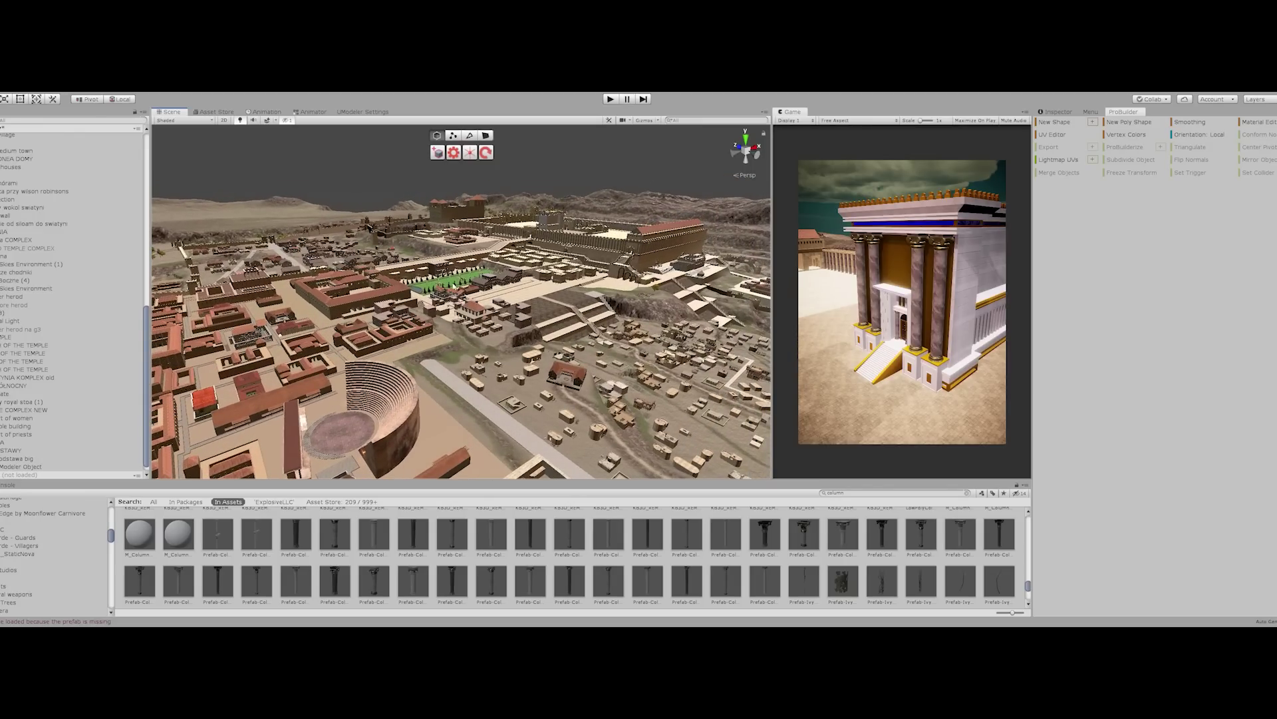
# Step: Examine the red-roofed courtyard palace, the green garden beside it, and the temple on its platform from above
pyautogui.moveTo(420, 256); pyautogui.dragTo(442, 326, button='middle')
pyautogui.scroll(2, 442, 326)
pyautogui.scroll(1, 443, 327)
pyautogui.moveTo(352, 317); pyautogui.dragTo(392, 327, button='middle')
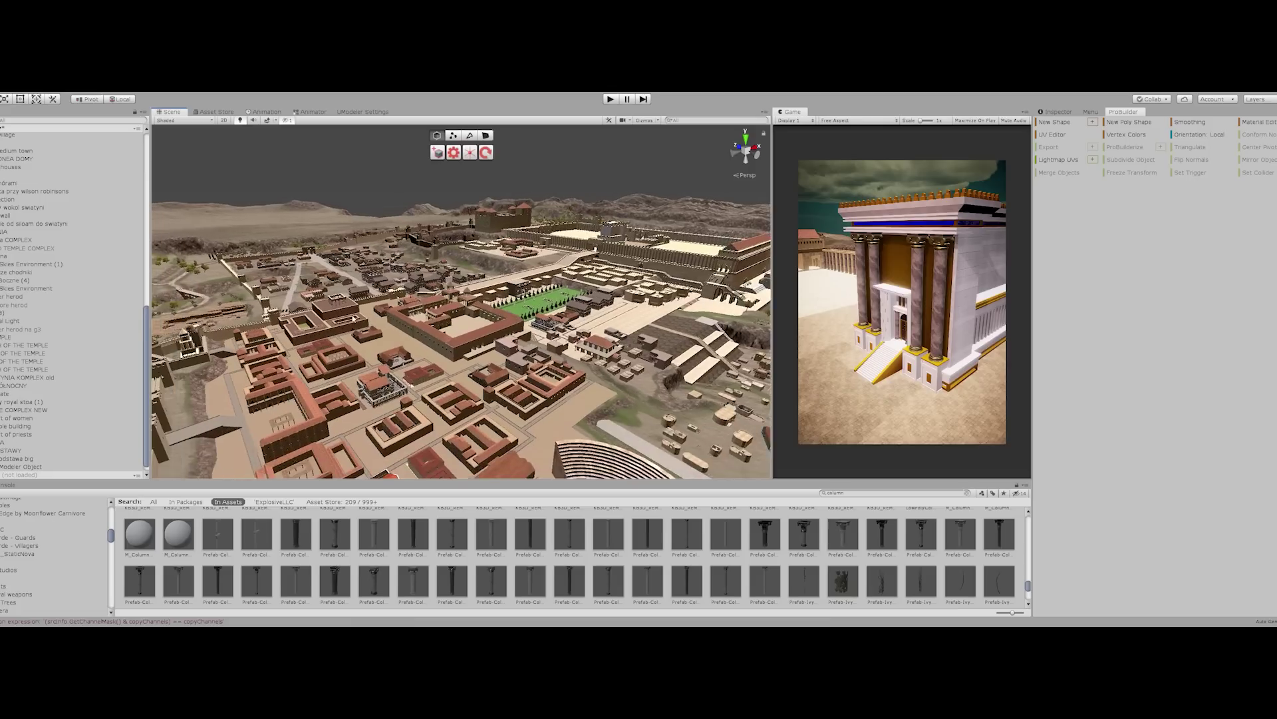
pyautogui.scroll(6, 392, 327)
pyautogui.moveTo(393, 329); pyautogui.dragTo(393, 329, button='right')
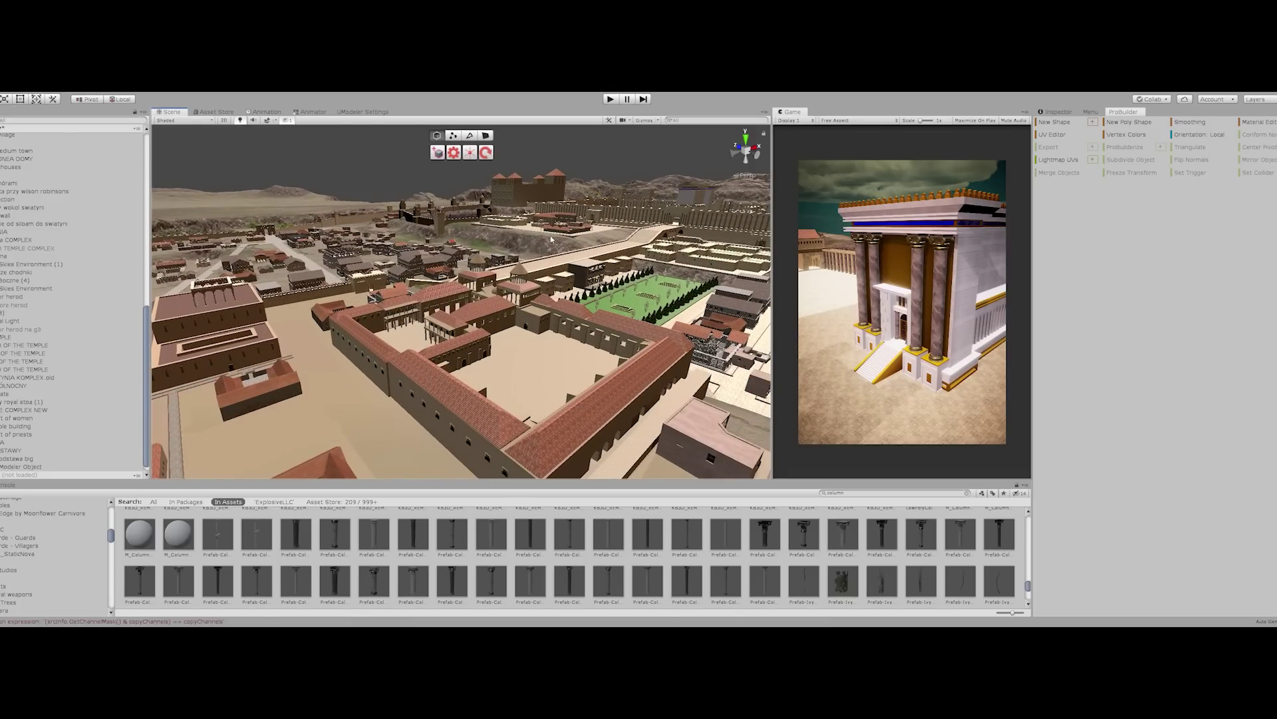
pyautogui.moveTo(551, 240); pyautogui.dragTo(744, 314, button='right')
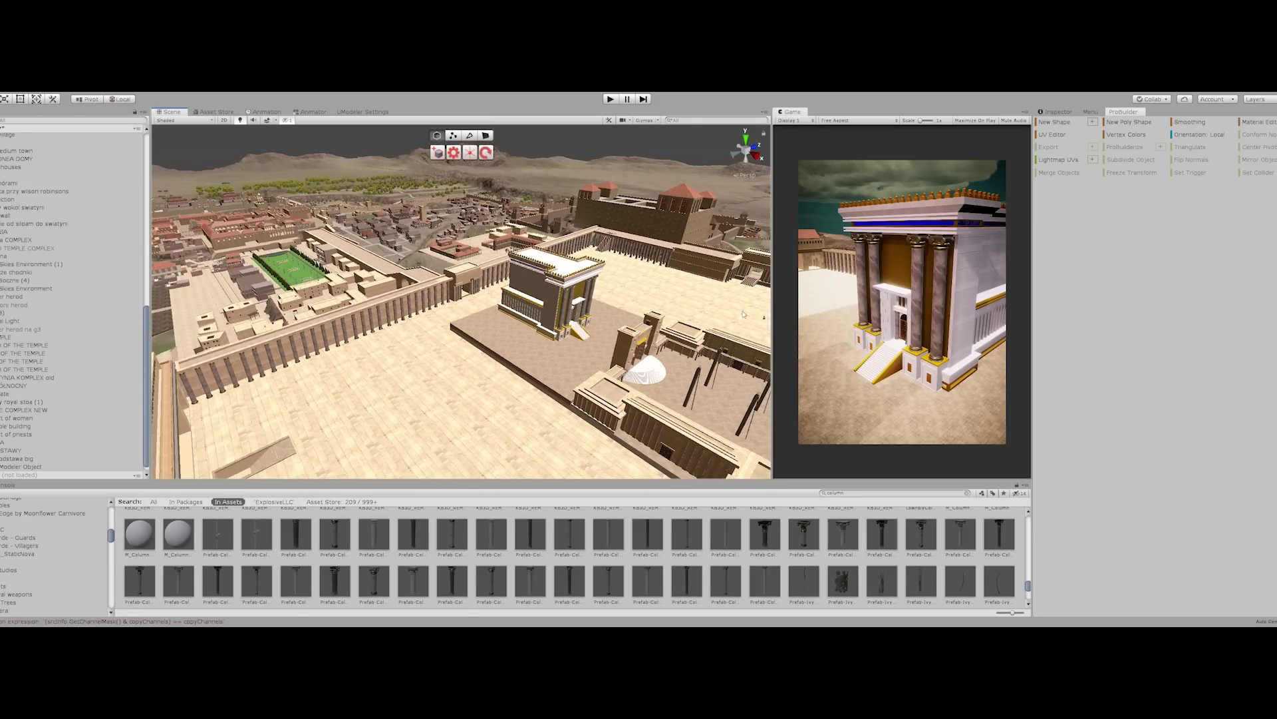
# Step: Widen the Game view and start play mode
pyautogui.moveTo(773, 306); pyautogui.dragTo(409, 294)
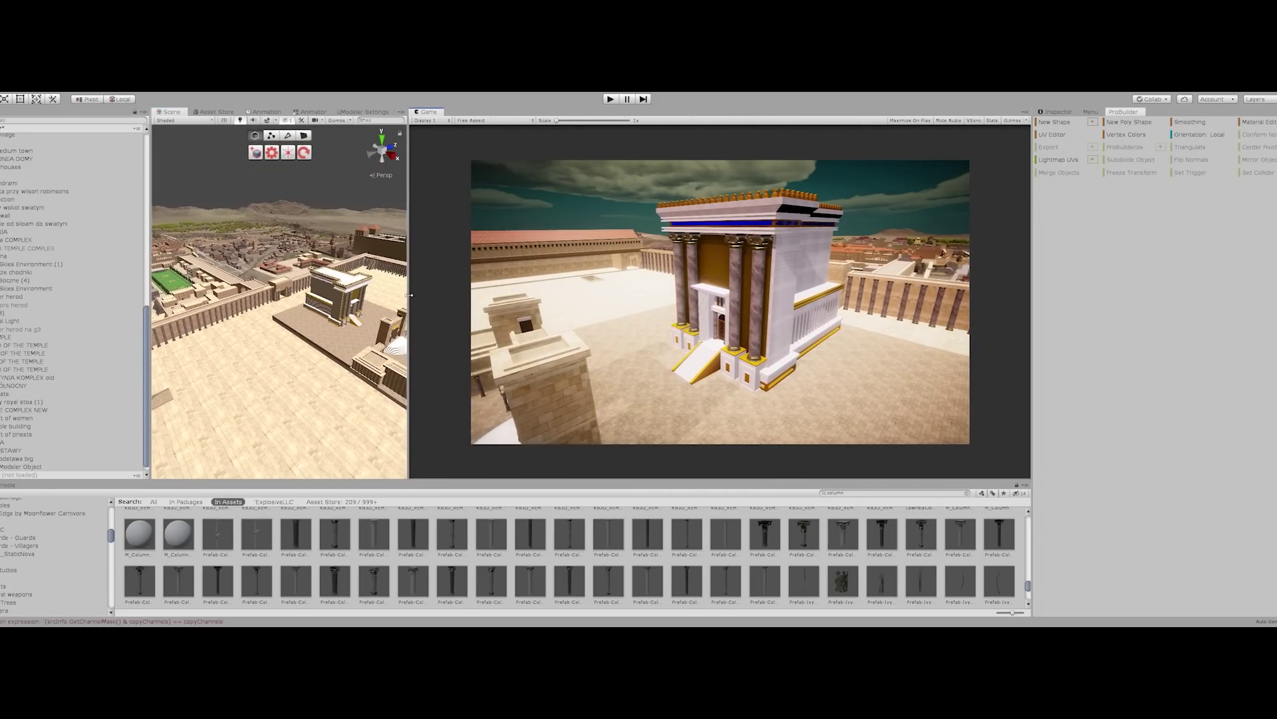
pyautogui.click(611, 100)
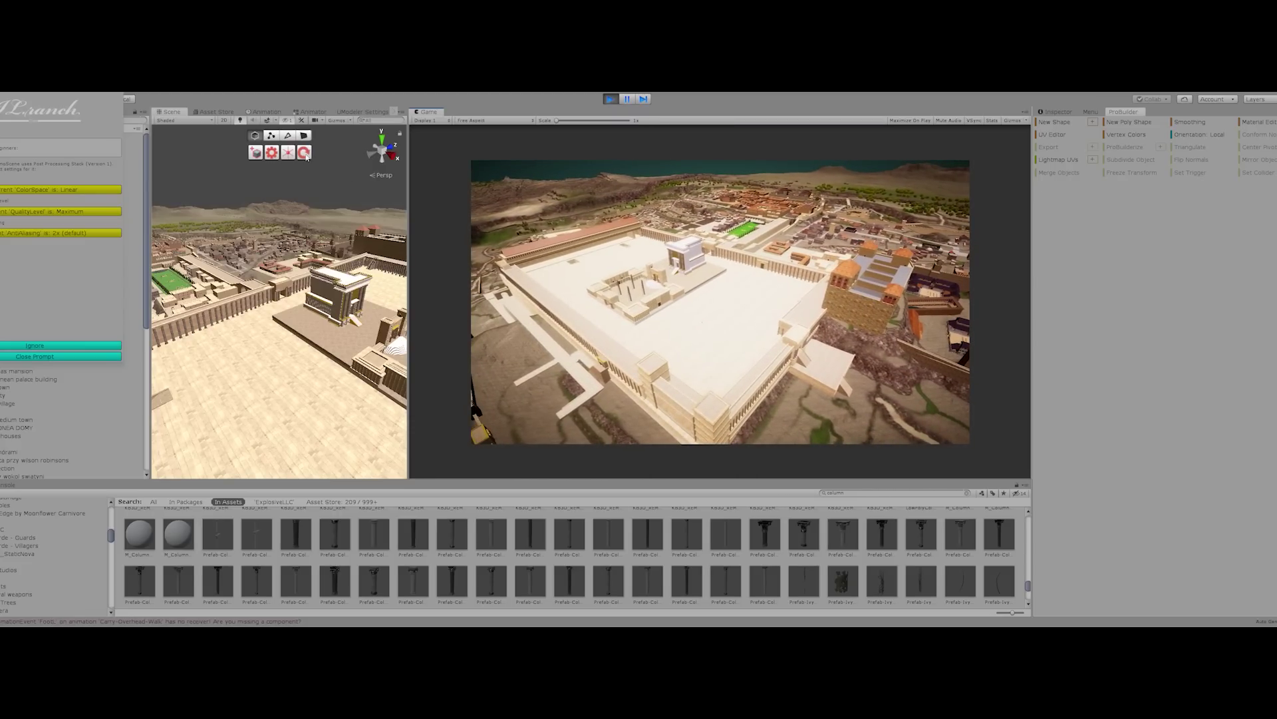
# Step: Open the Ambient Skies window from Procedural Worlds and expand its Profile Settings
pyautogui.click(250, 86)
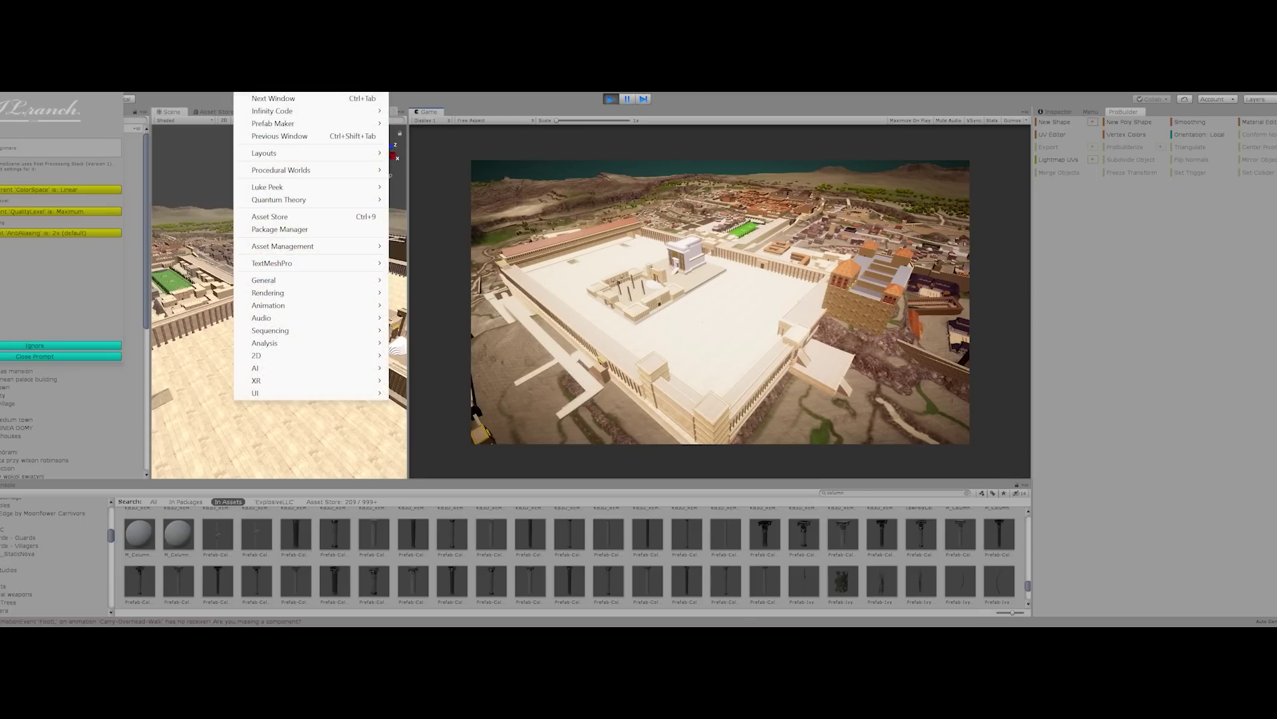
pyautogui.moveTo(327, 170)
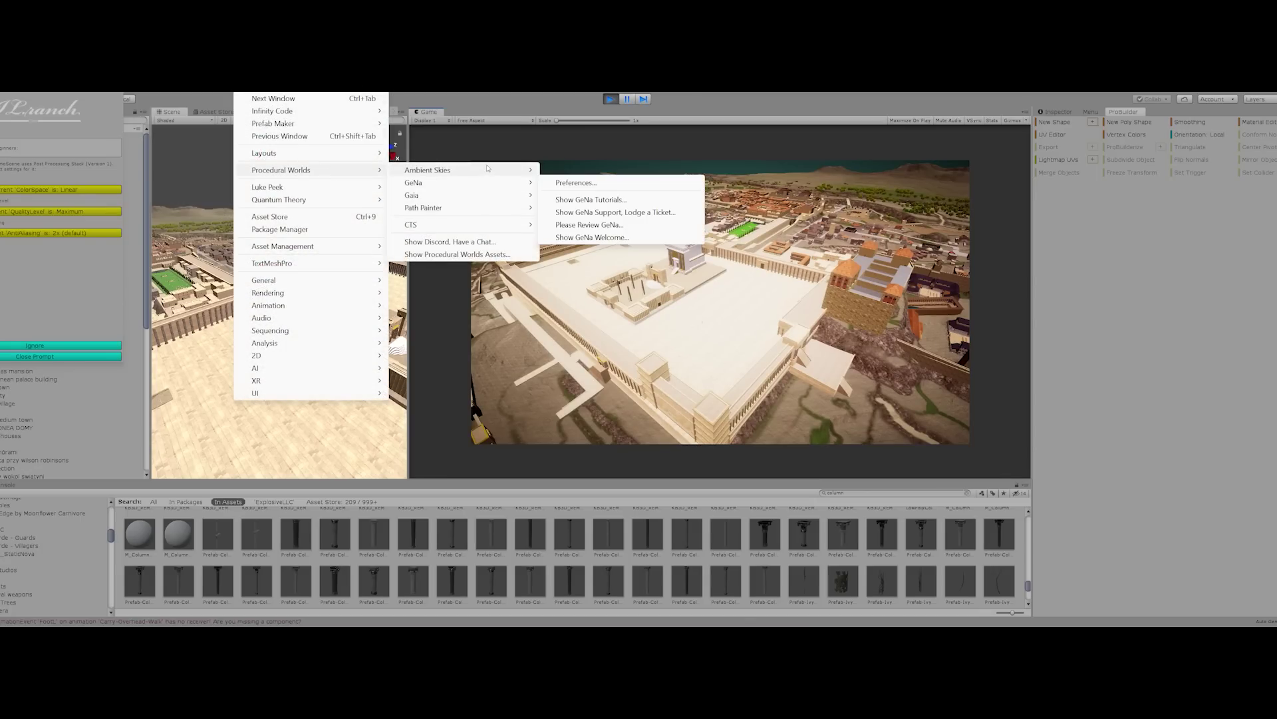
pyautogui.moveTo(506, 171)
pyautogui.click(591, 171)
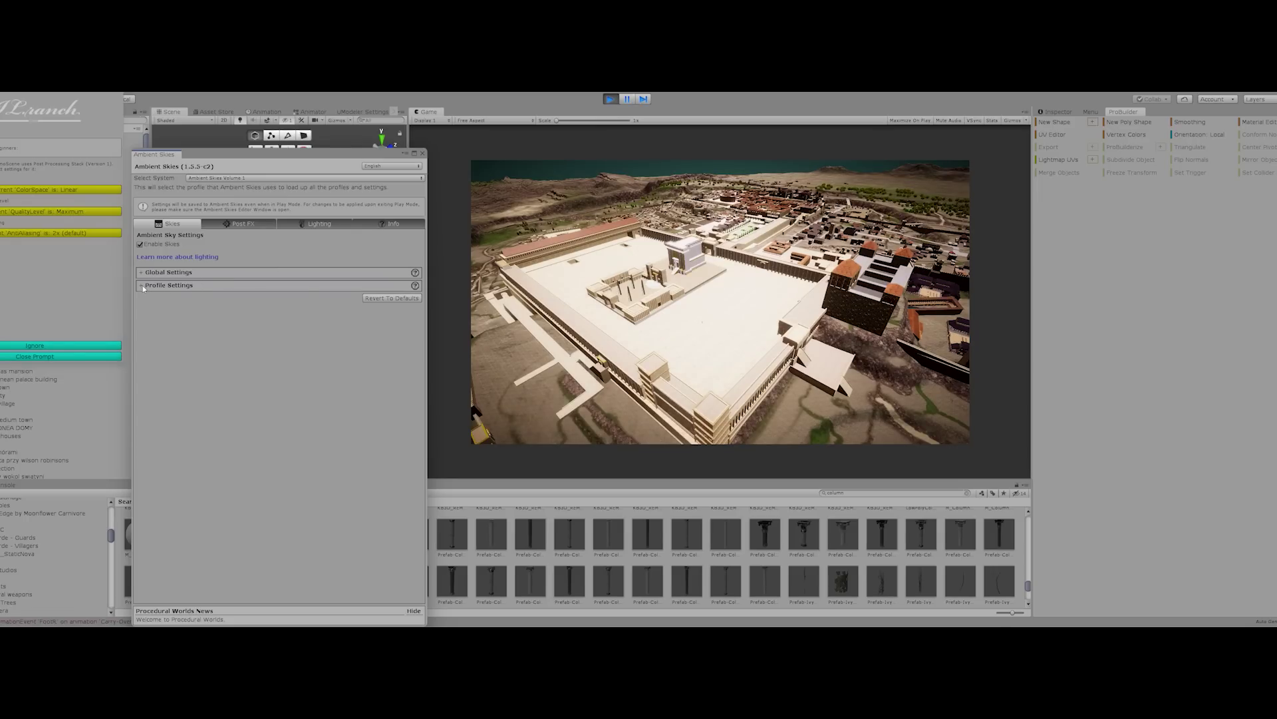
pyautogui.click(142, 286)
# Step: Cycle the skybox profile through Sky One Low and Sky One Mid to Sky One High, and close the Ambient Skies window
pyautogui.click(387, 327)
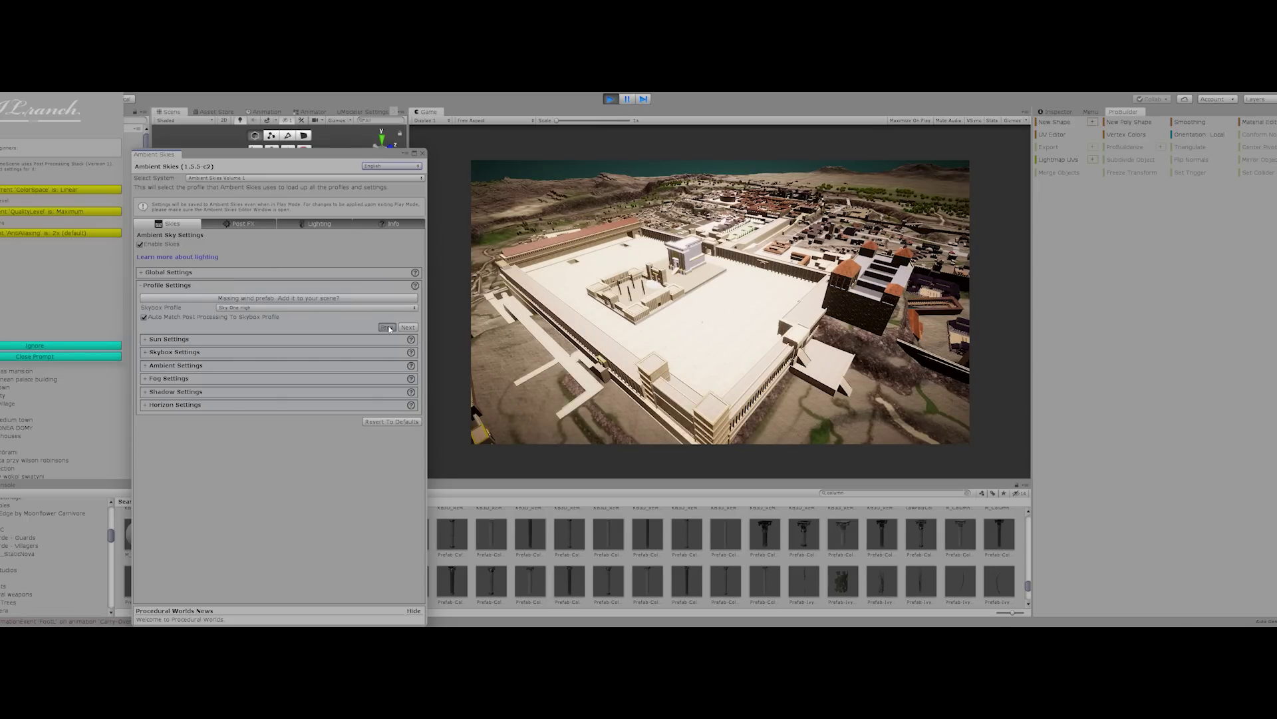
pyautogui.click(408, 327)
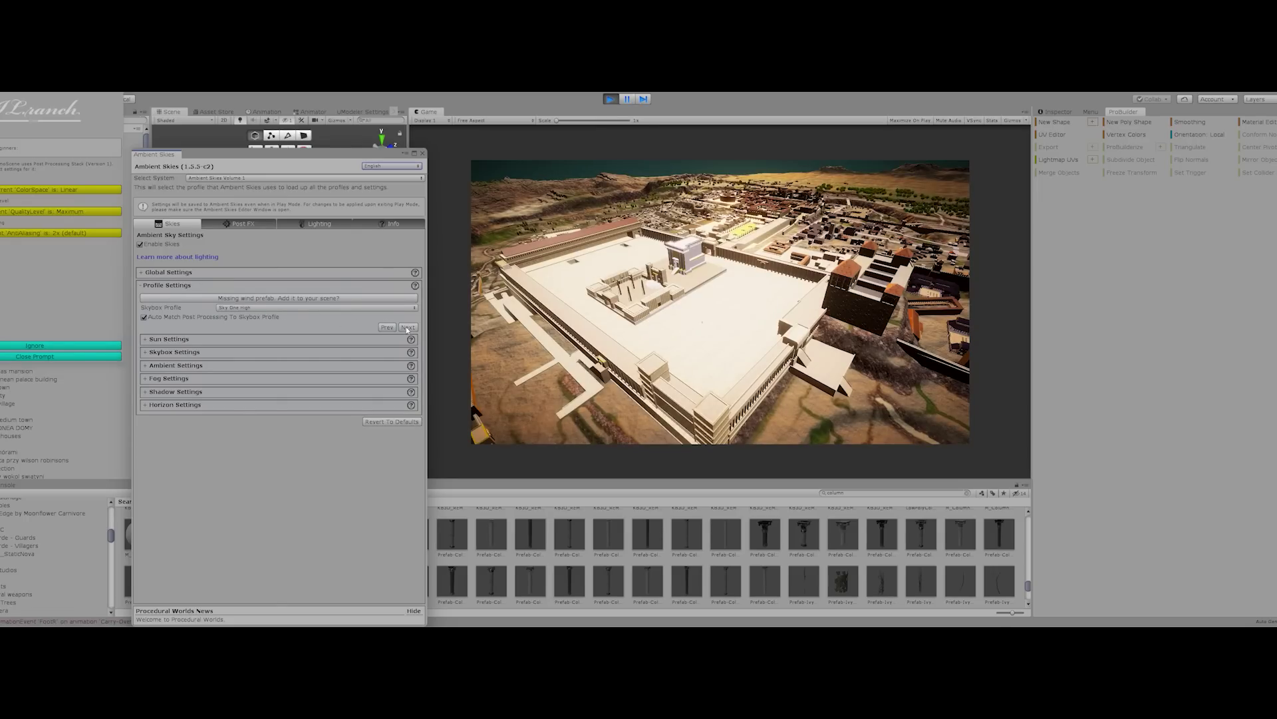
pyautogui.click(406, 328)
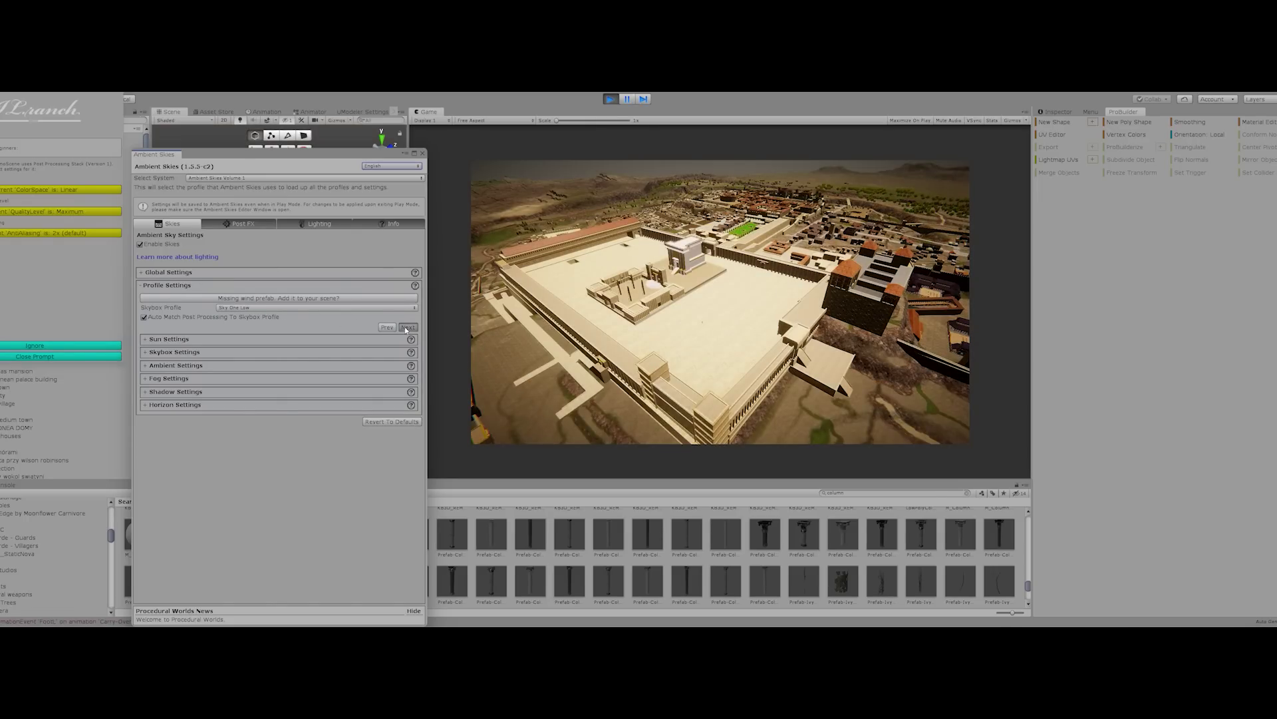
pyautogui.click(387, 328)
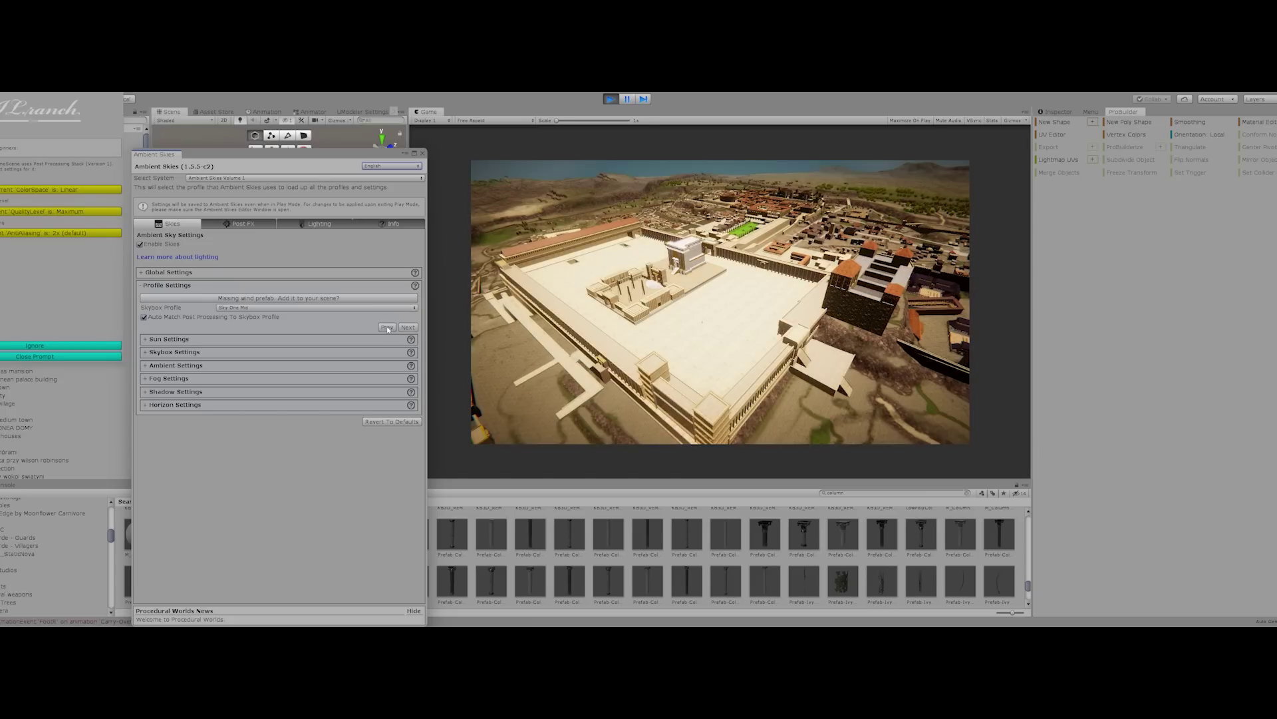
pyautogui.click(386, 327)
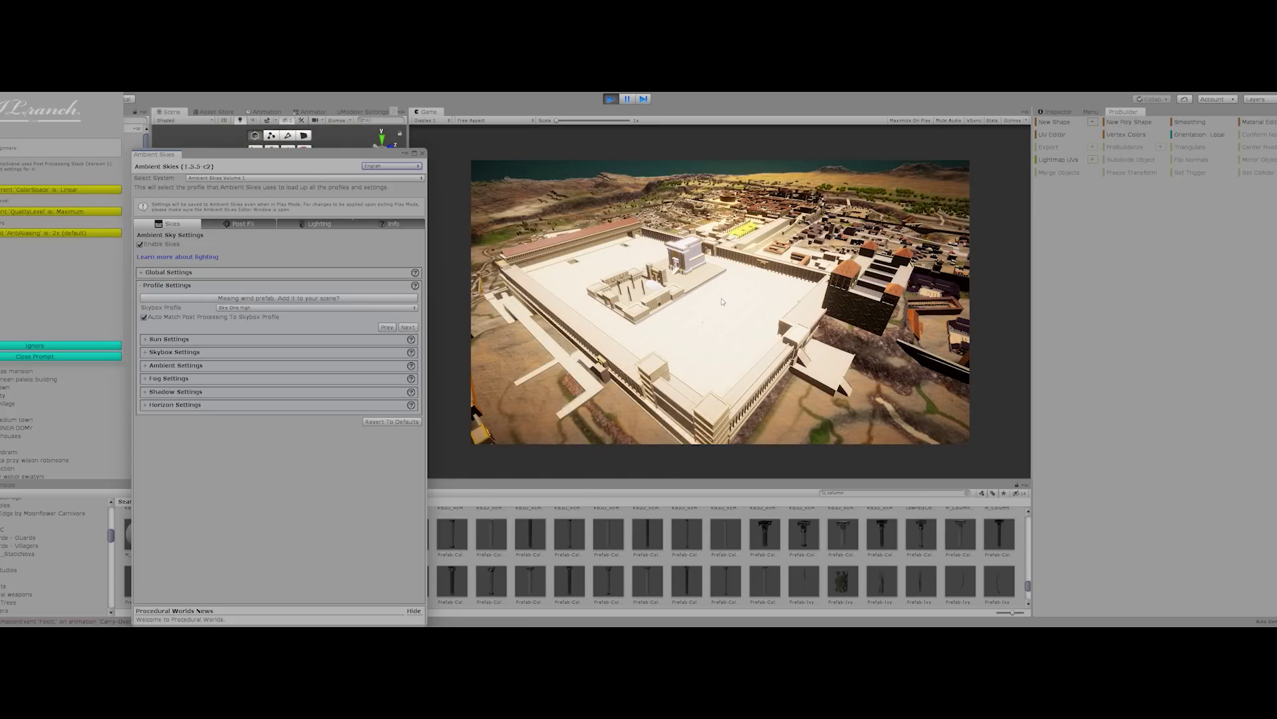
pyautogui.click(421, 154)
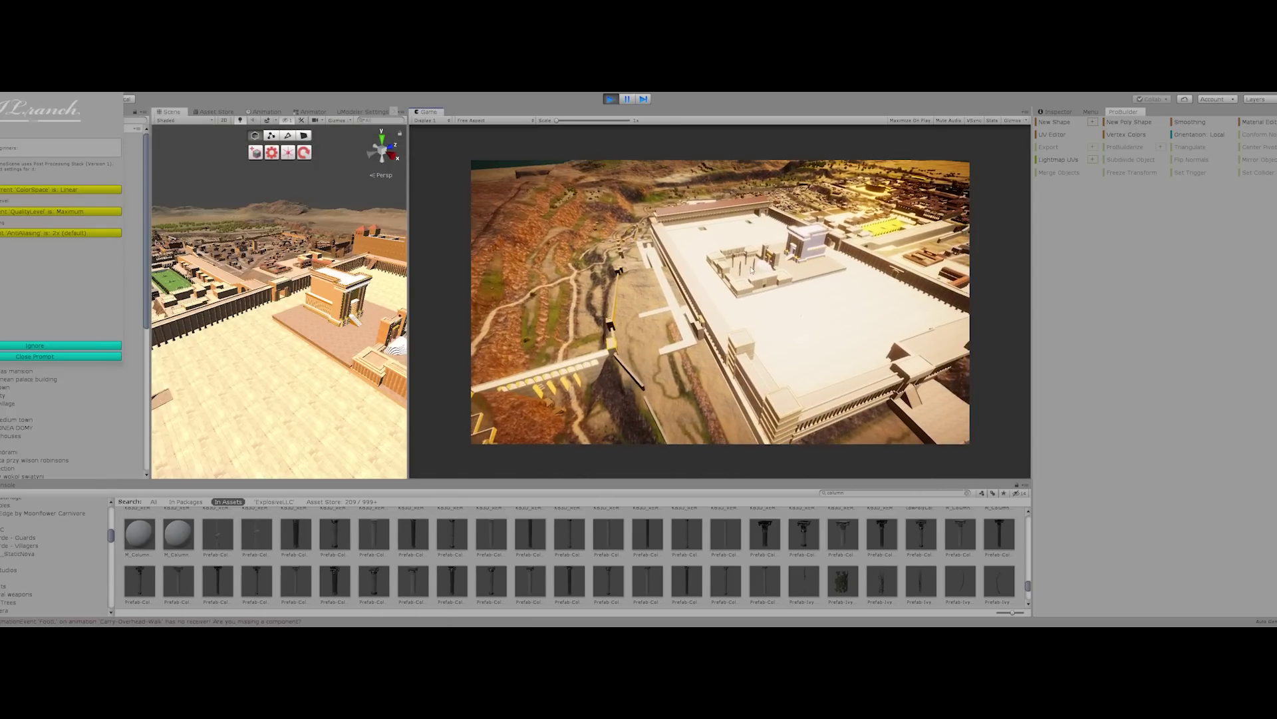